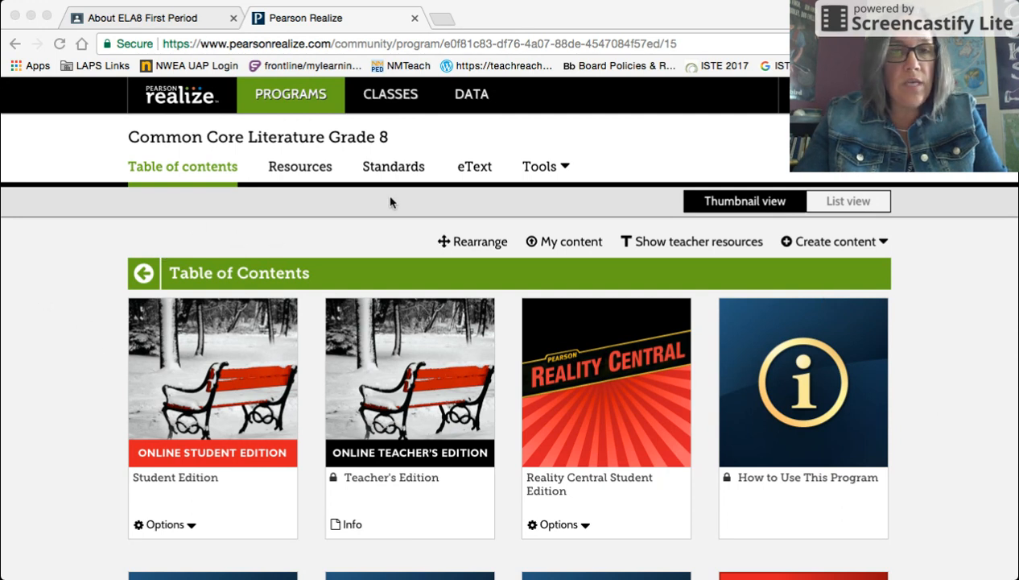
click(567, 169)
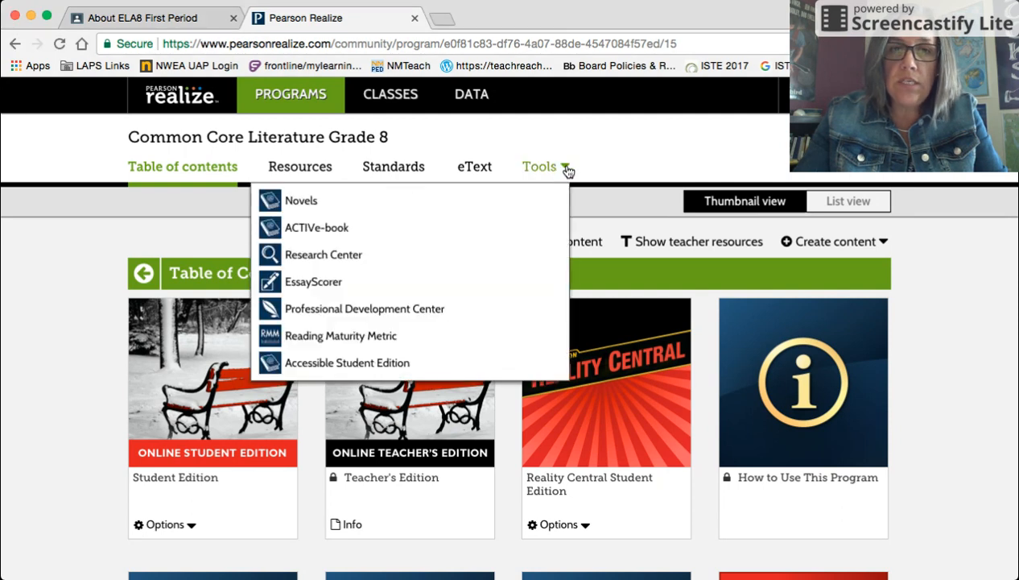
click(606, 162)
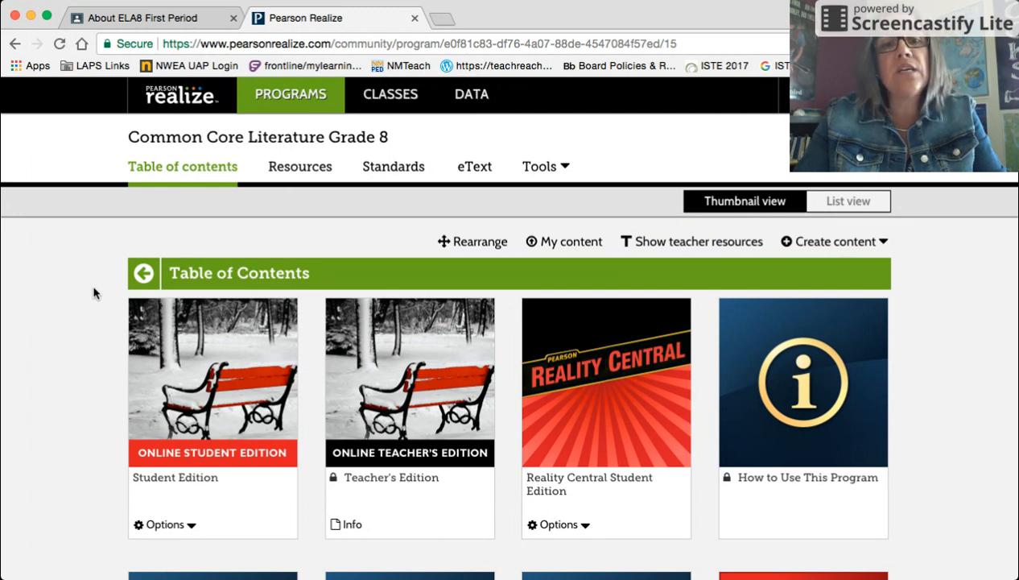
- Open Part 2: Text Analysis - Turning Points within Unit 1: Can all conflicts be resolved?
scroll(64, 362, down, 2)
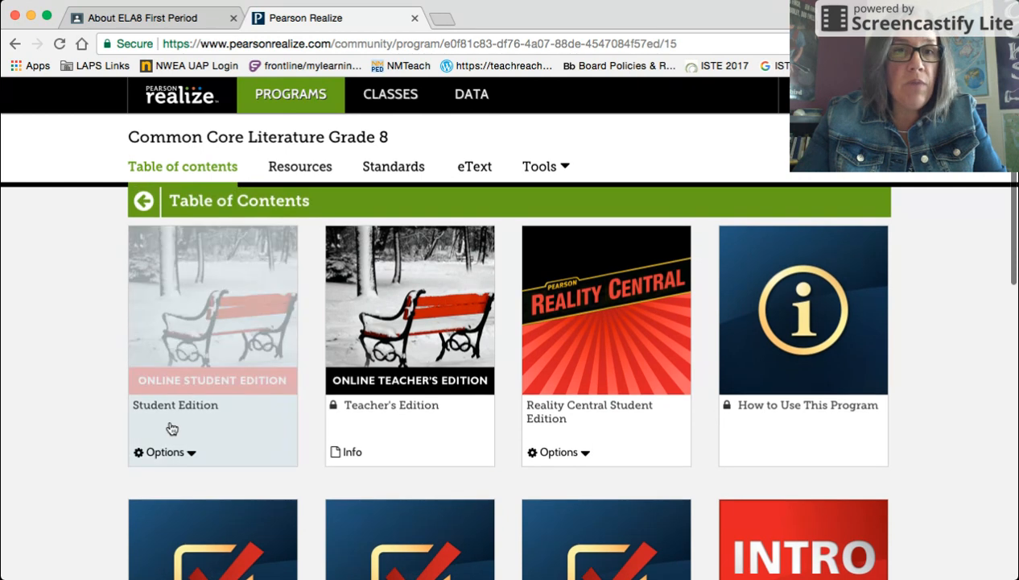
scroll(35, 343, down, 1)
scroll(35, 343, down, 10)
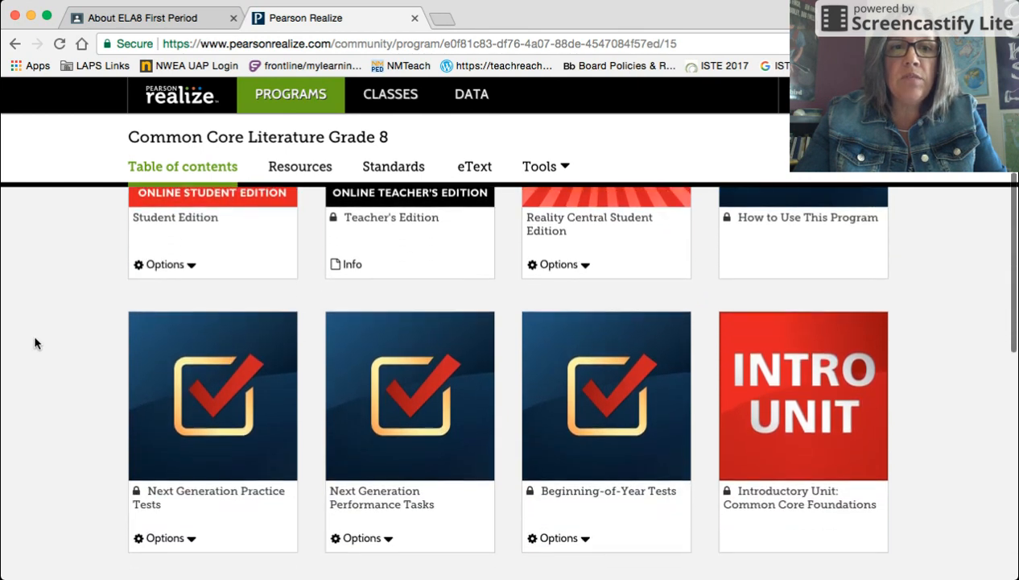
scroll(34, 343, down, 2)
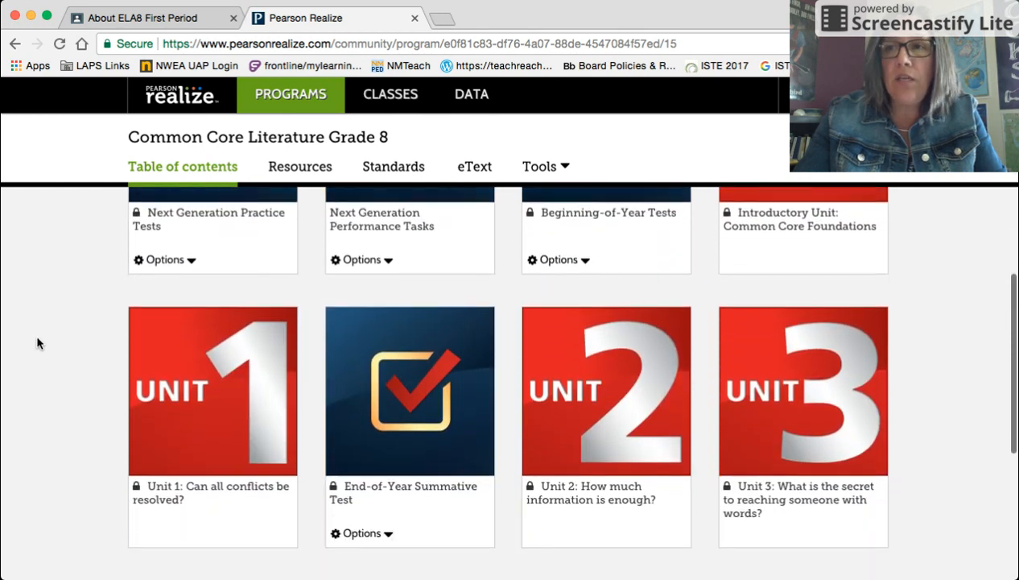
click(190, 377)
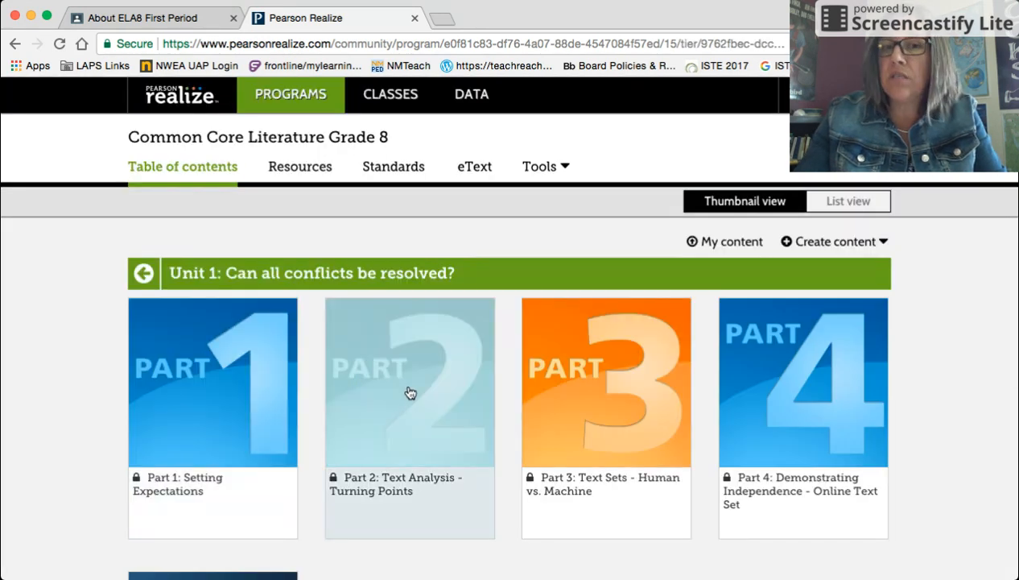
click(410, 392)
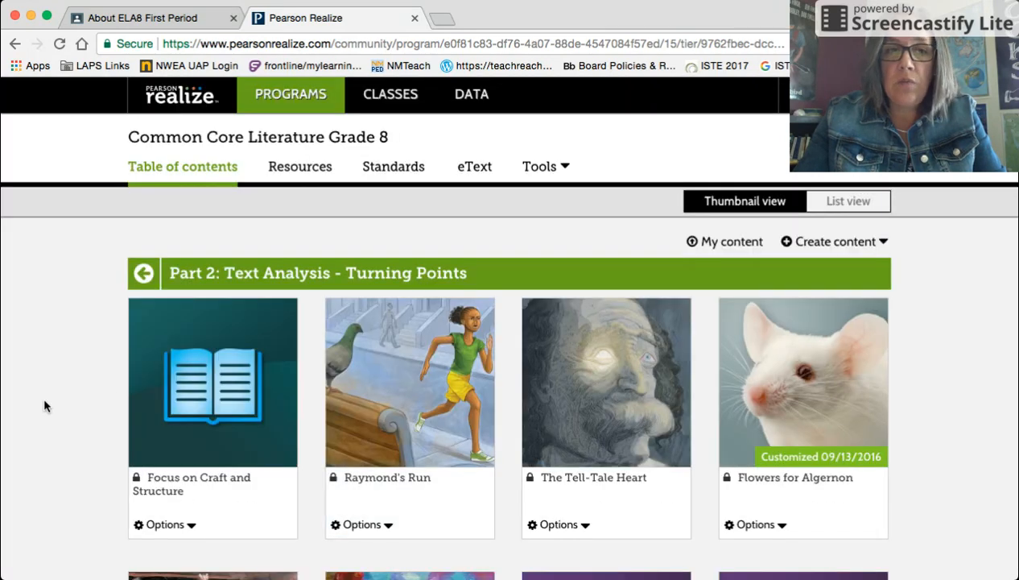
- Open the Selection Worksheets and Assessments from the teacher resources of The Story-Teller in a new window
scroll(45, 406, down, 2)
scroll(44, 406, down, 2)
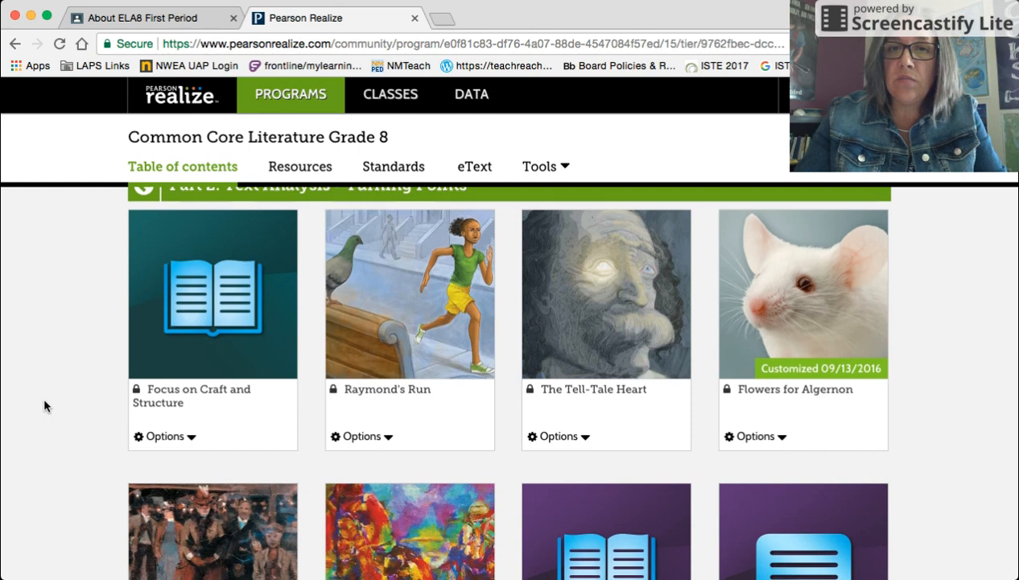
scroll(44, 406, down, 2)
scroll(44, 405, up, 3)
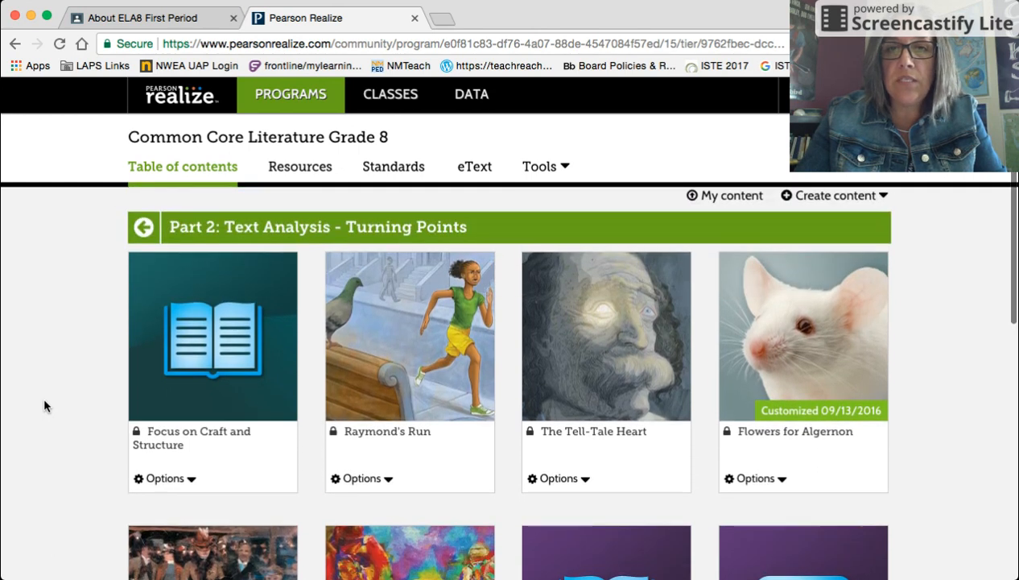
scroll(44, 406, down, 4)
scroll(43, 395, down, 3)
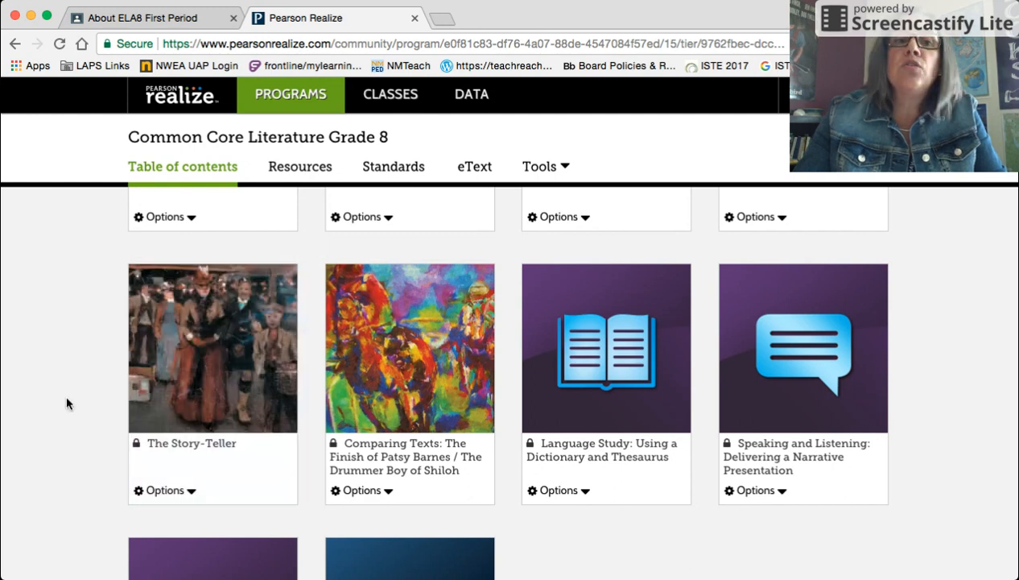
click(190, 492)
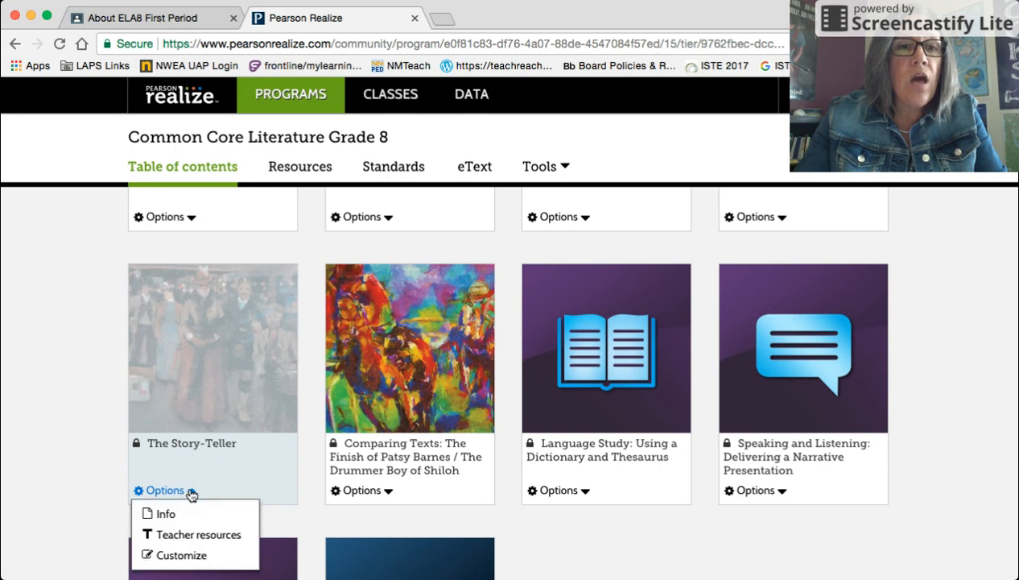
click(187, 536)
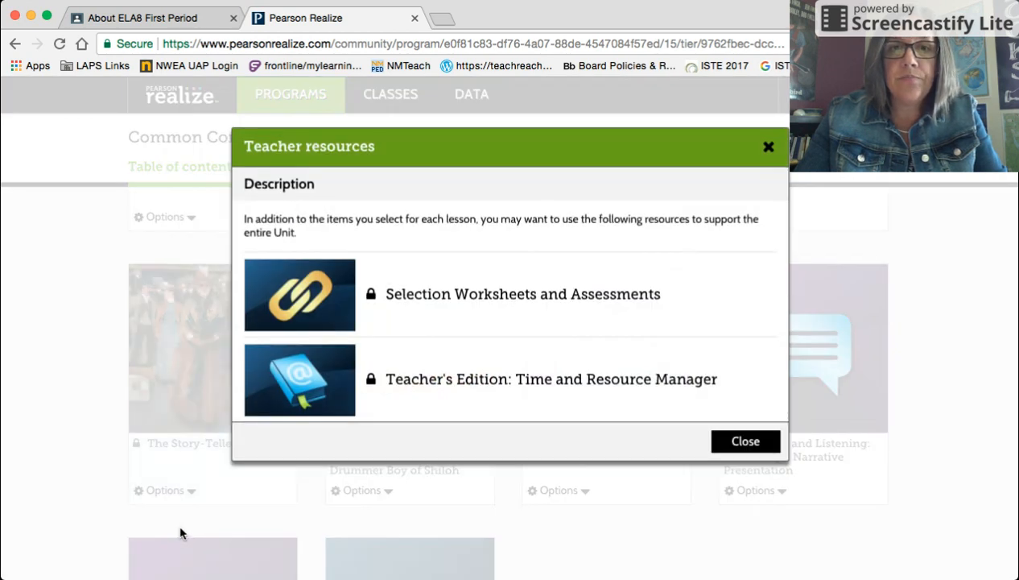
click(433, 301)
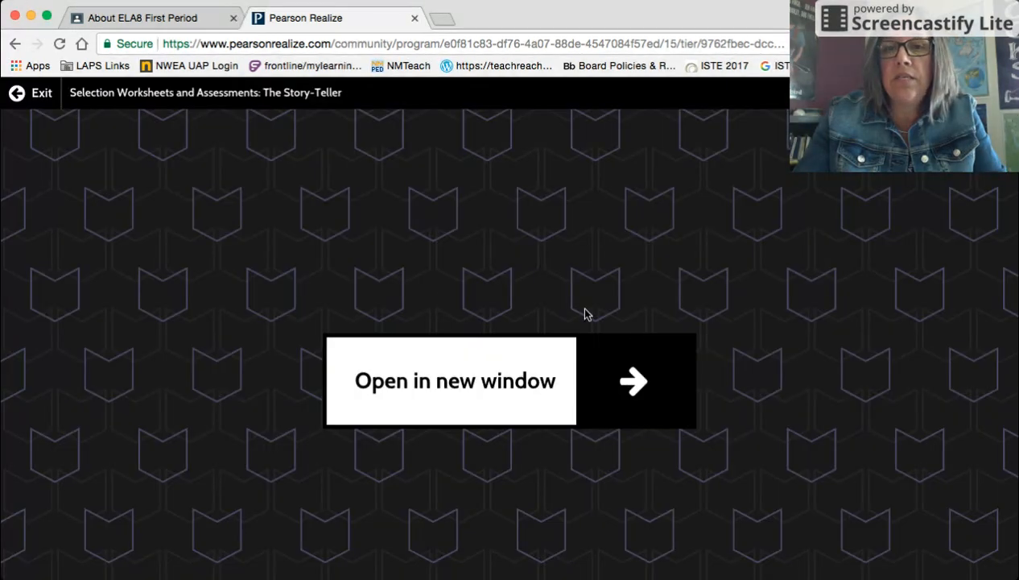
click(632, 382)
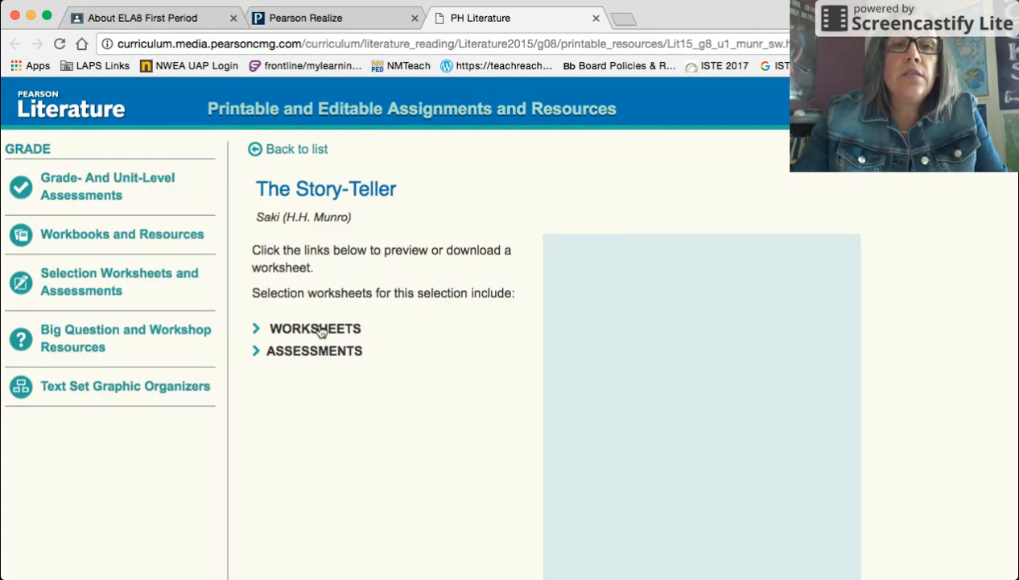
- Expand the worksheets for The Story-Teller and preview the Reader's Notebook Adapted worksheet
click(288, 331)
scroll(484, 337, down, 3)
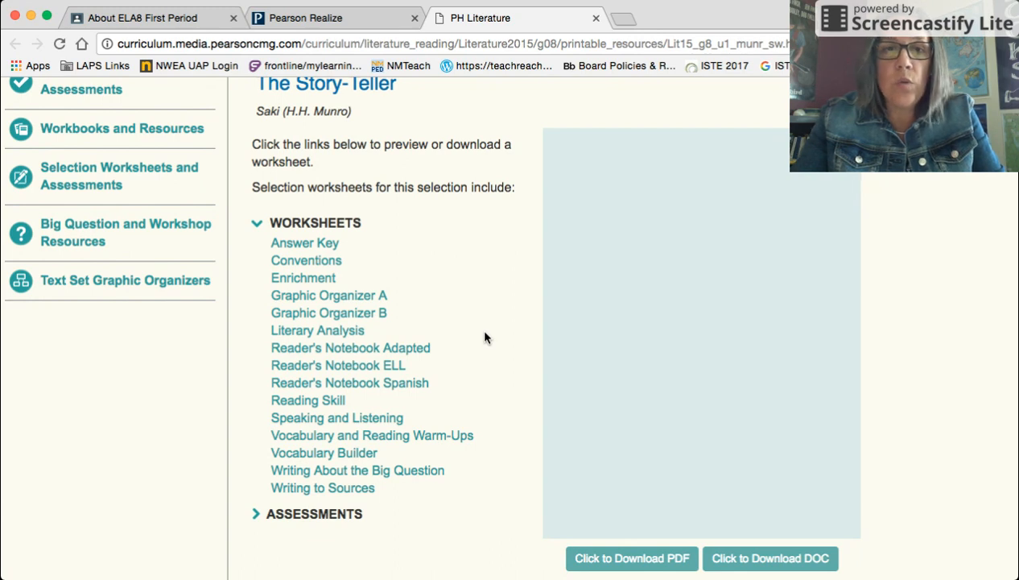
click(355, 354)
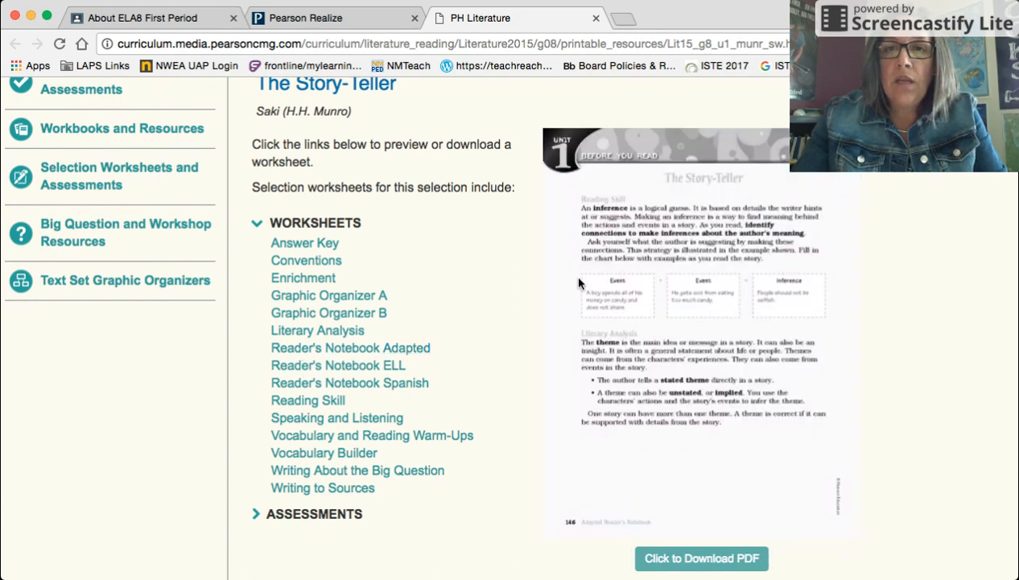
scroll(842, 354, down, 2)
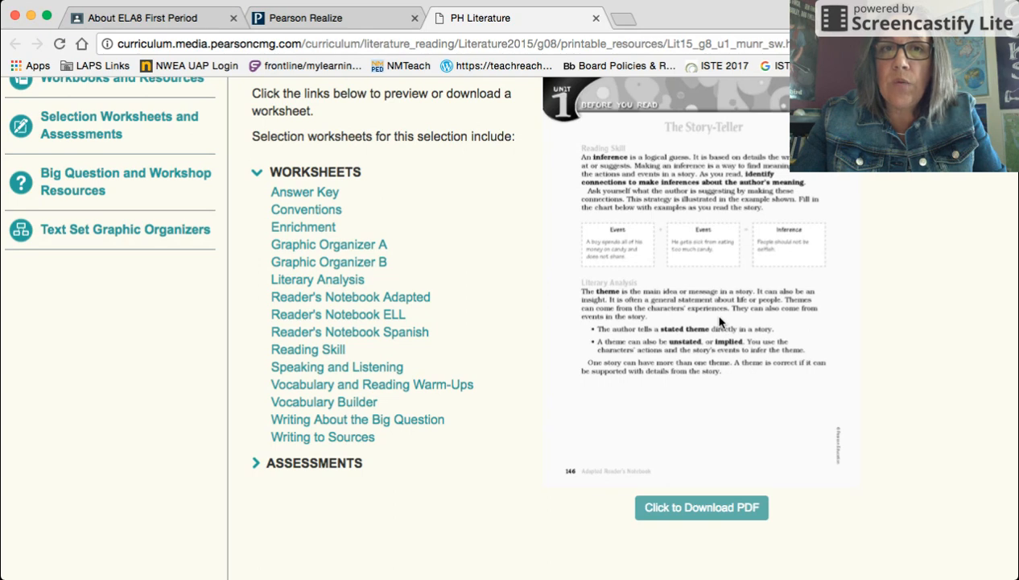
scroll(719, 320, up, 1)
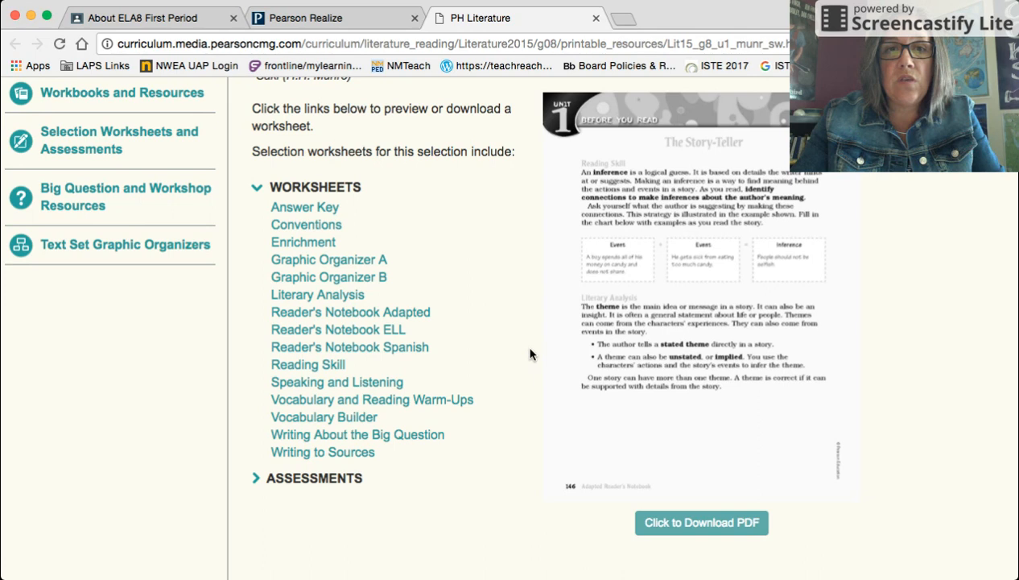
- Preview the Enrichment worksheet for The Story-Teller, including its directions and download formats
click(302, 244)
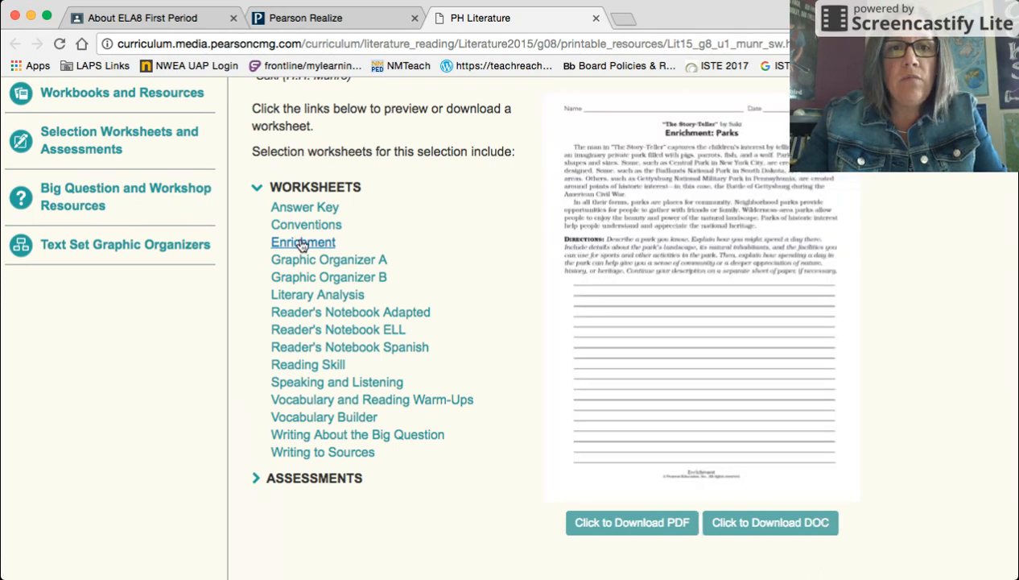
scroll(462, 251, up, 2)
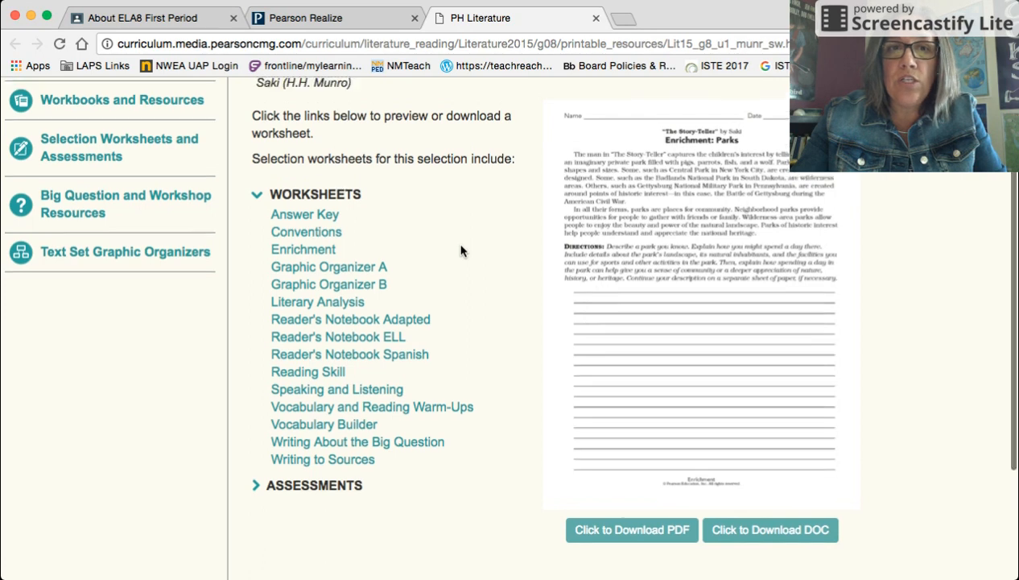
scroll(461, 250, down, 1)
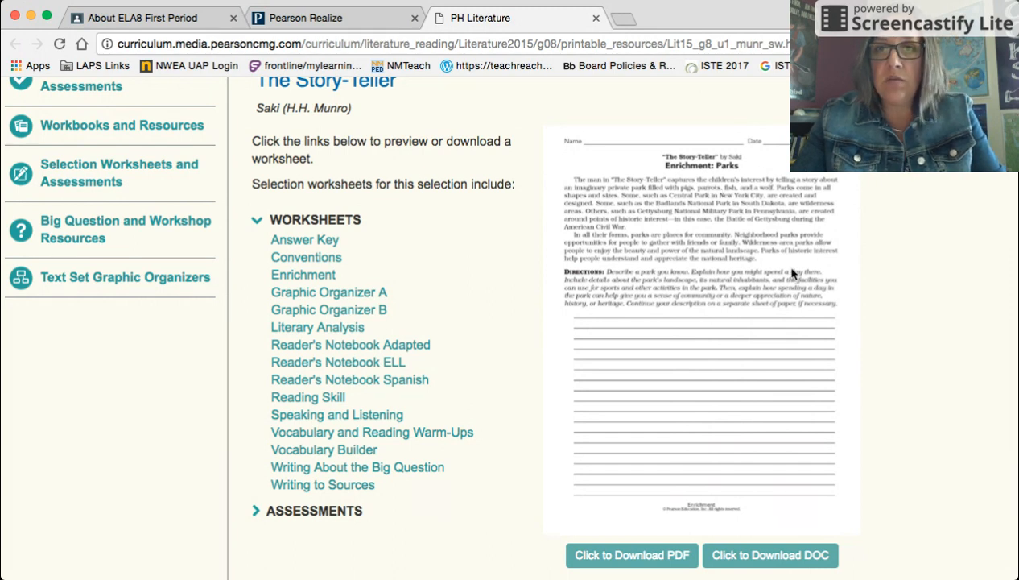
scroll(818, 241, down, 2)
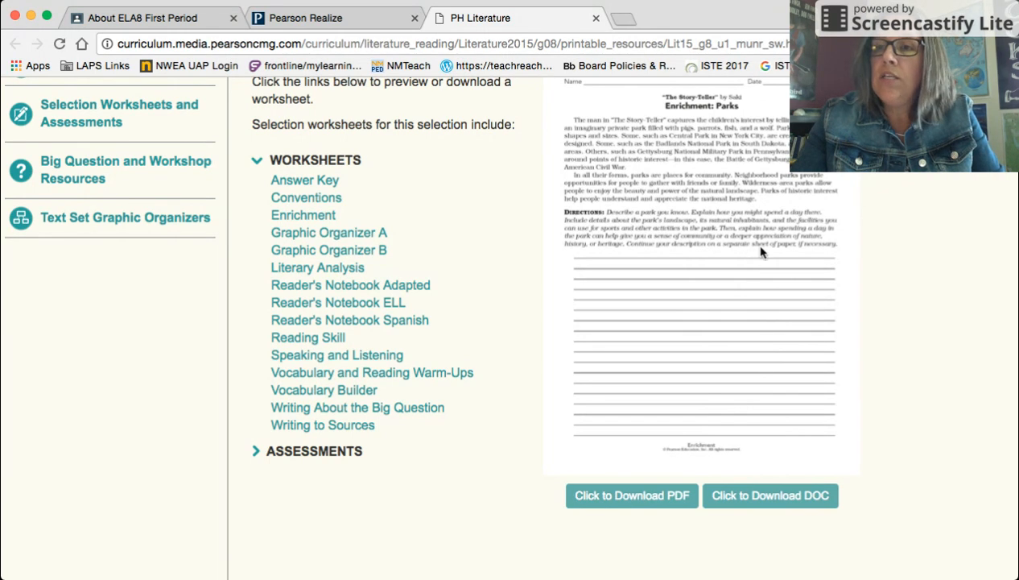
- Download the Enrichment worksheet as a DOC file and convert it to Google Docs format
click(771, 495)
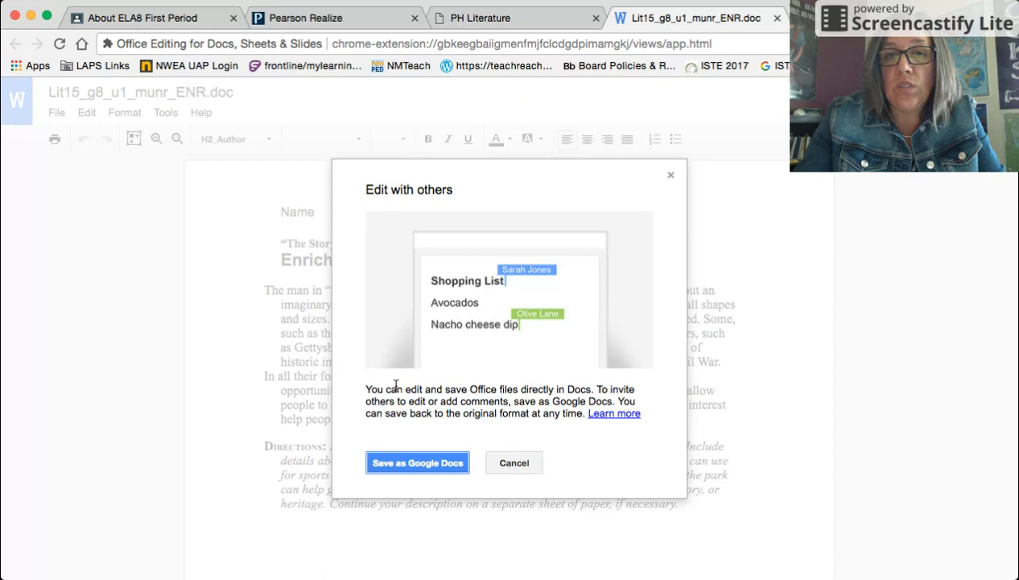
click(513, 463)
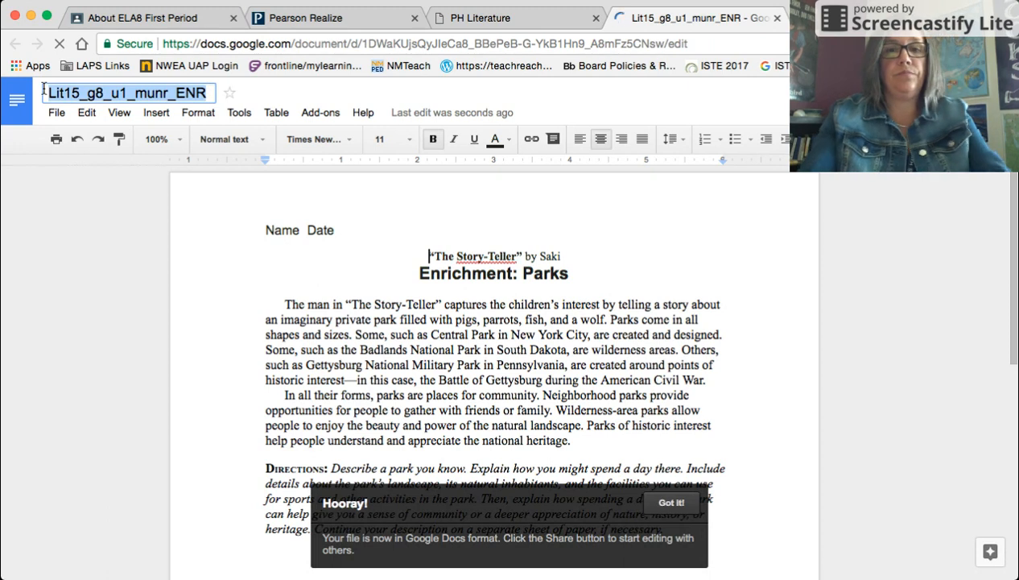
- Rename the converted worksheet document as "Story-Teller Enrichment"
text(Stor)
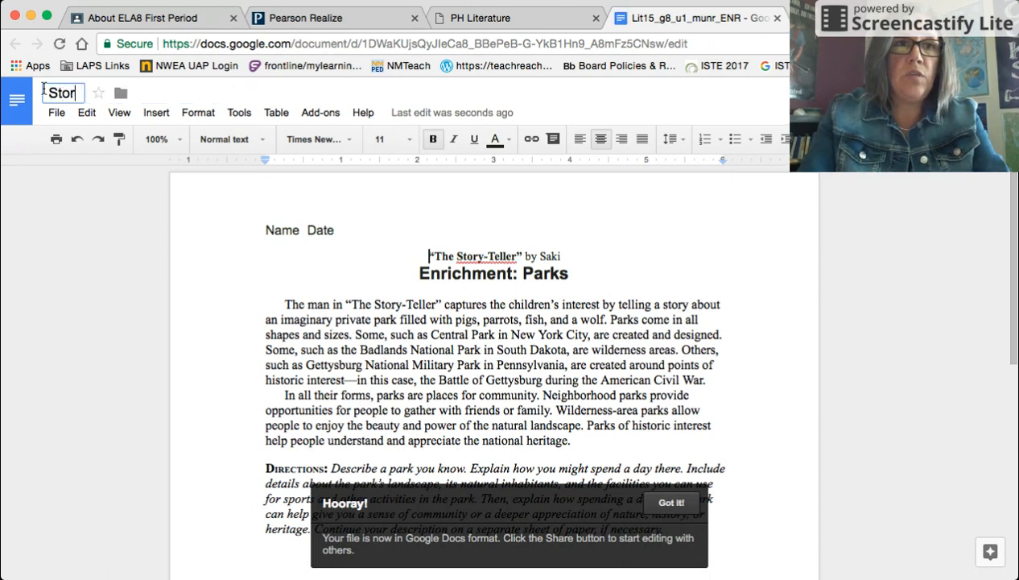
text(y-T)
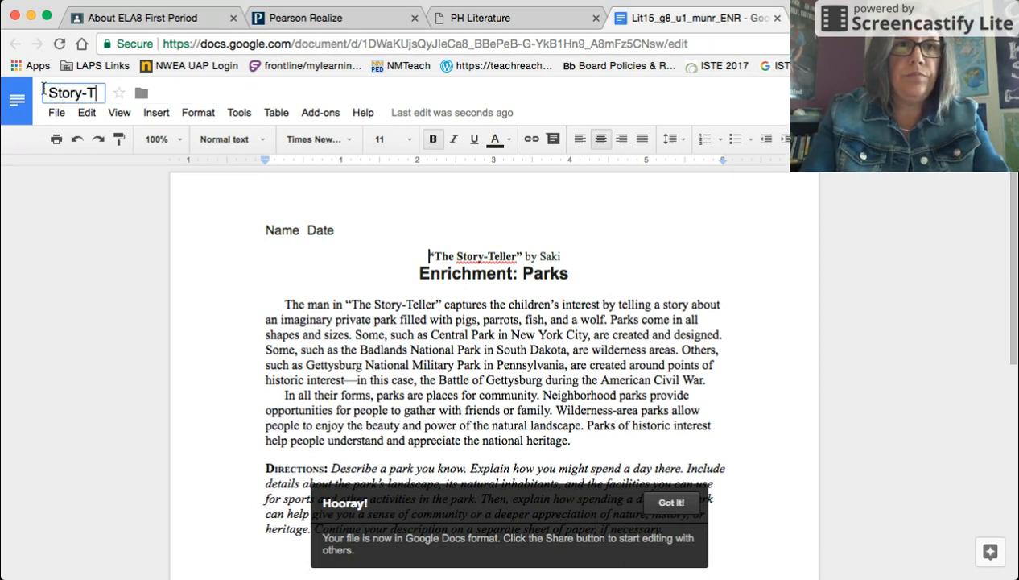
text(eller En)
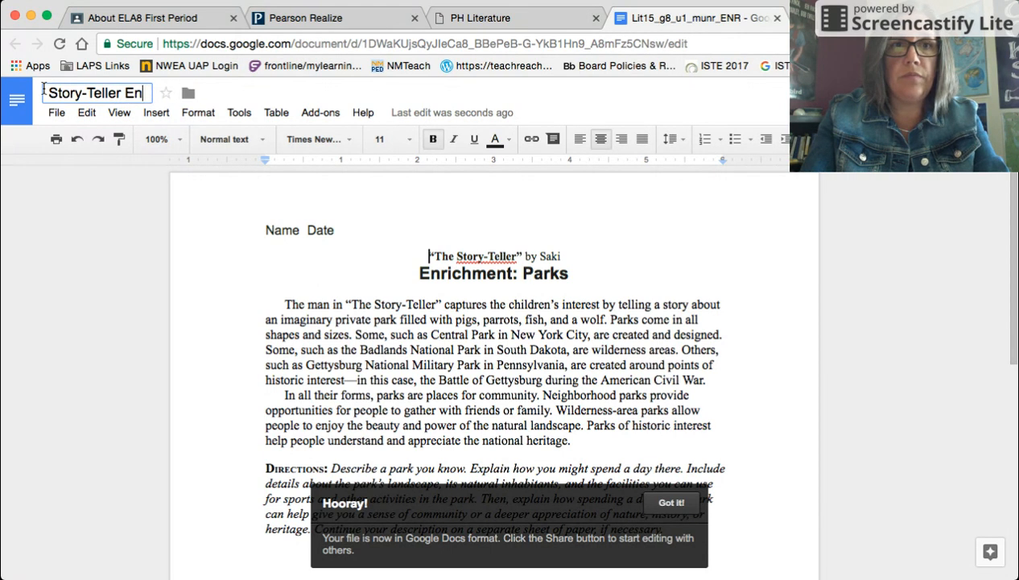
text(richment)
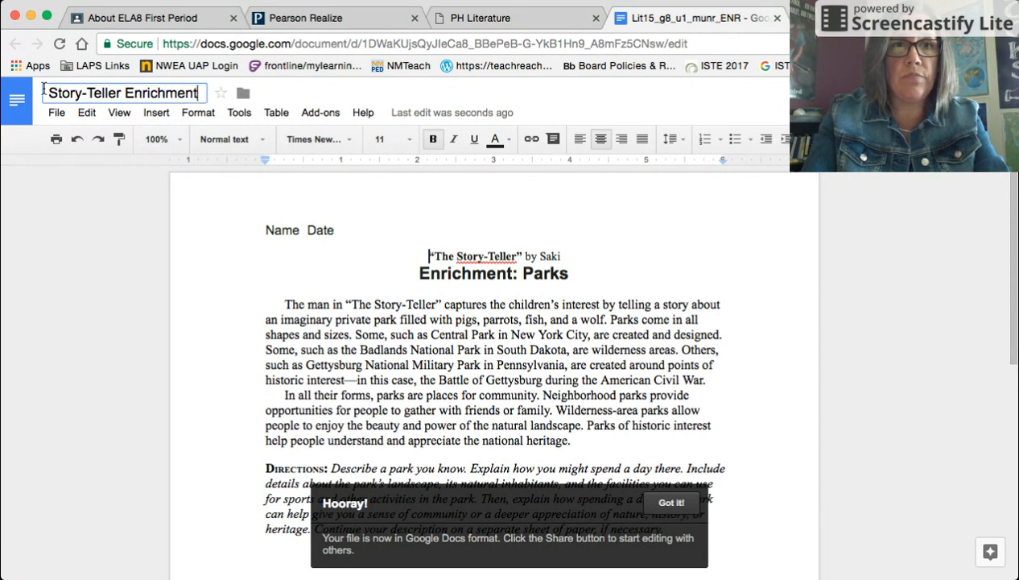
key(Return)
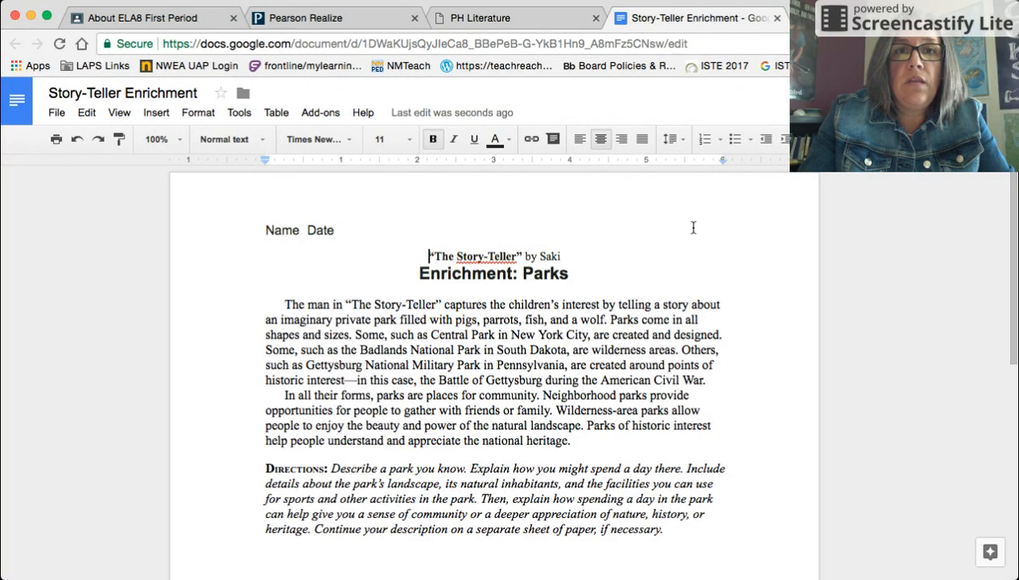
- Look through the worksheet document from its title and directions down to the page footer
scroll(730, 319, down, 1)
scroll(729, 319, down, 5)
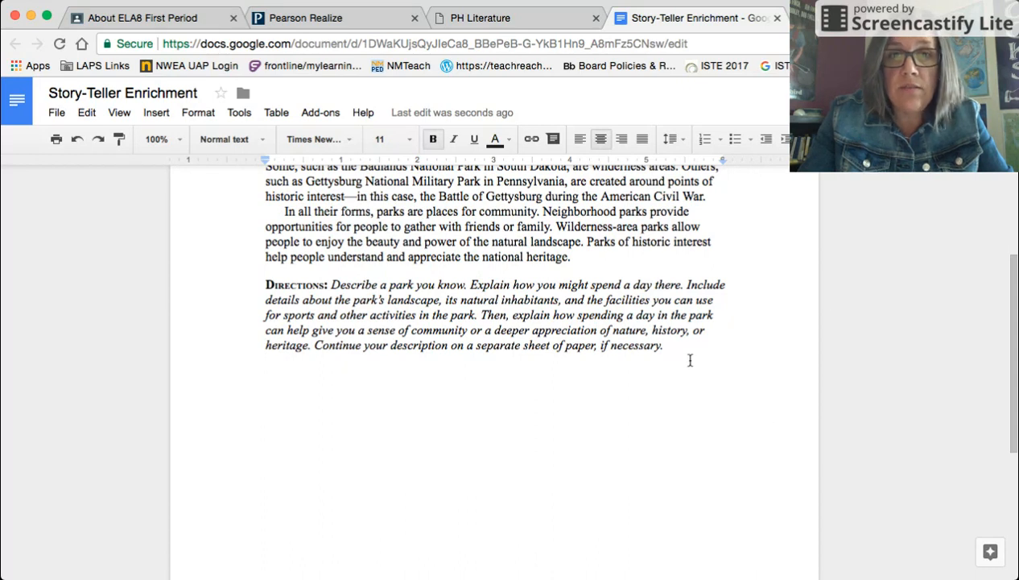
scroll(604, 281, up, 3)
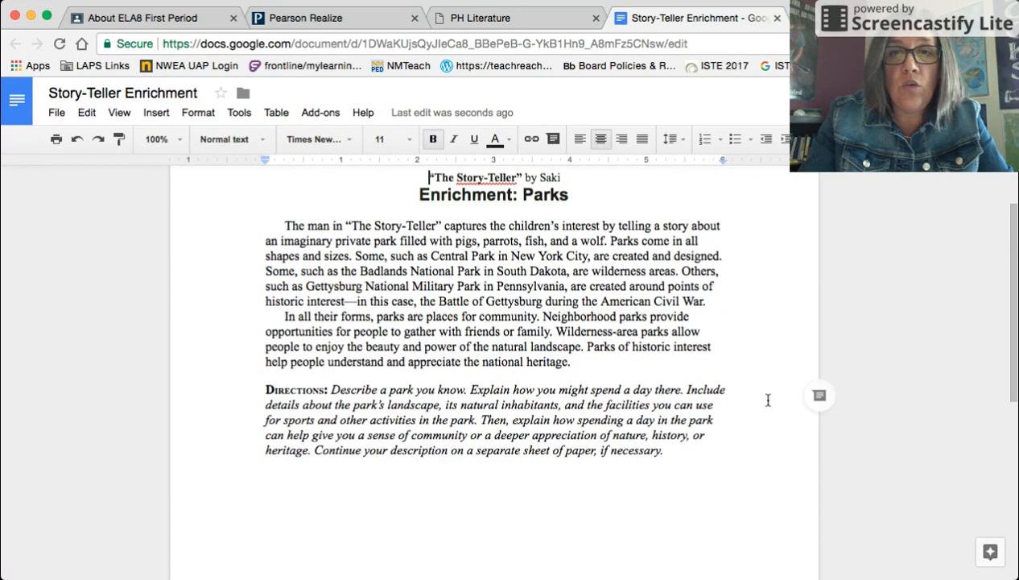
scroll(763, 399, down, 6)
scroll(763, 400, down, 2)
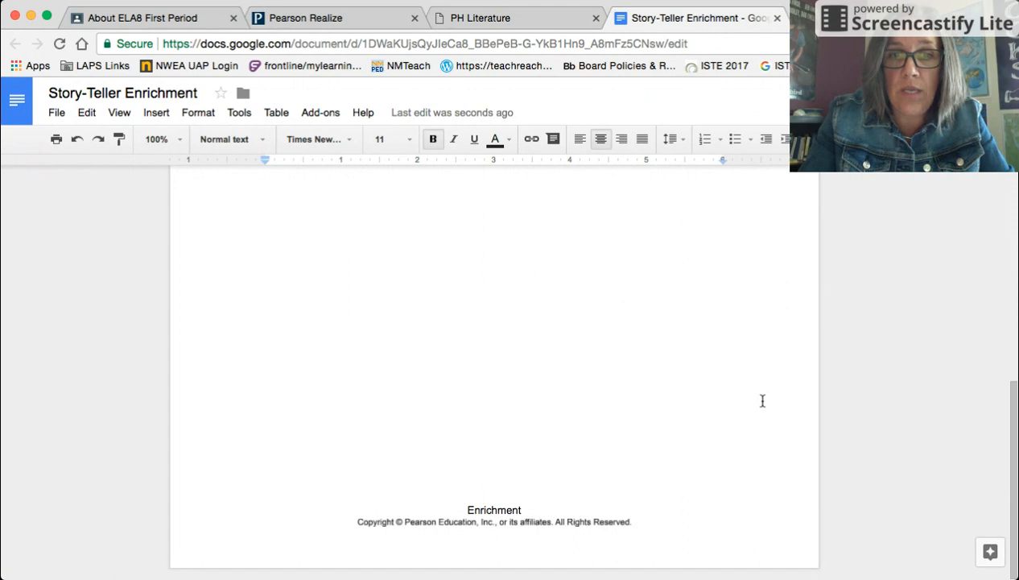
scroll(762, 400, up, 7)
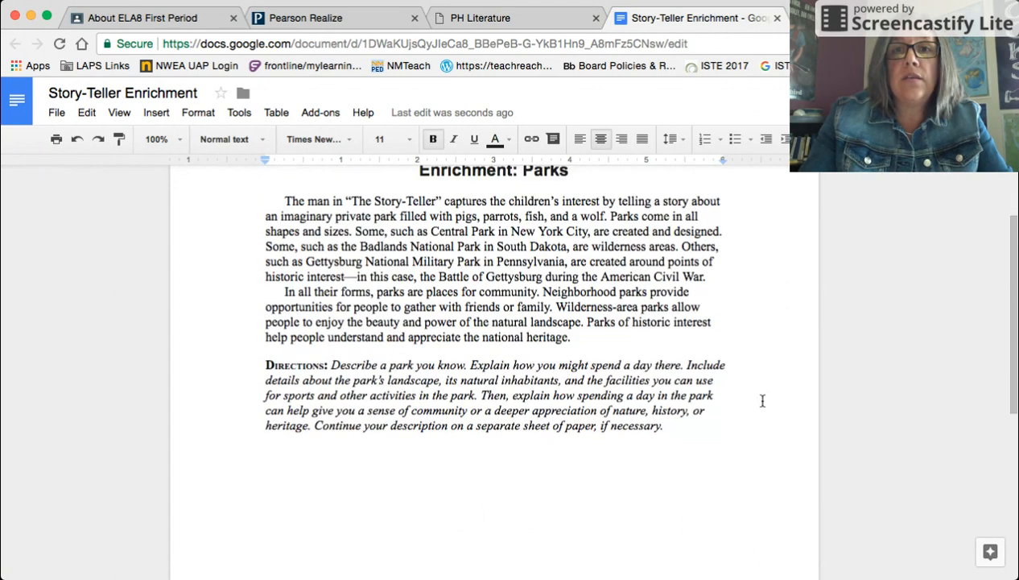
scroll(762, 400, up, 2)
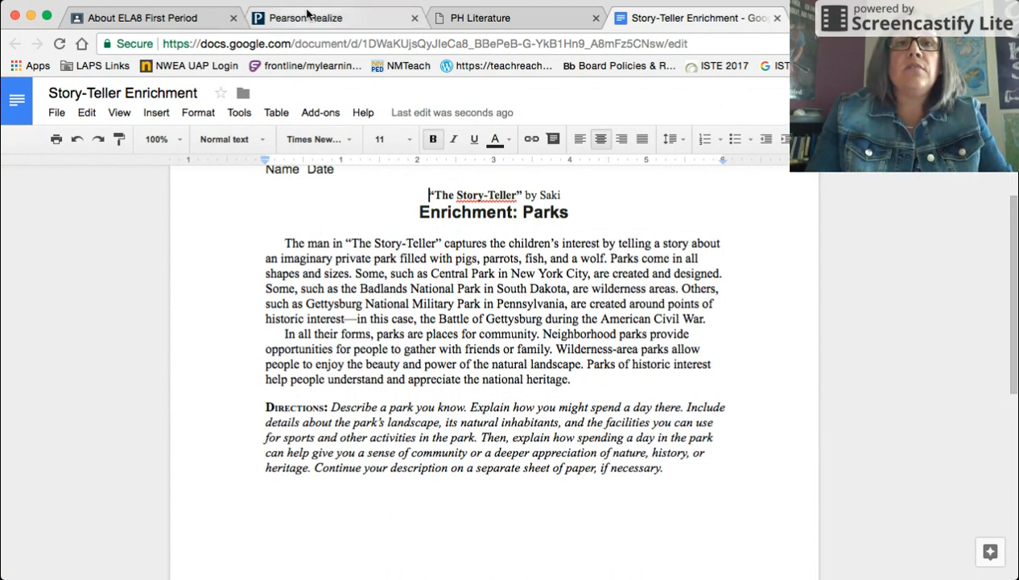
- Switch to Google Classroom and open the Demo Class
click(188, 21)
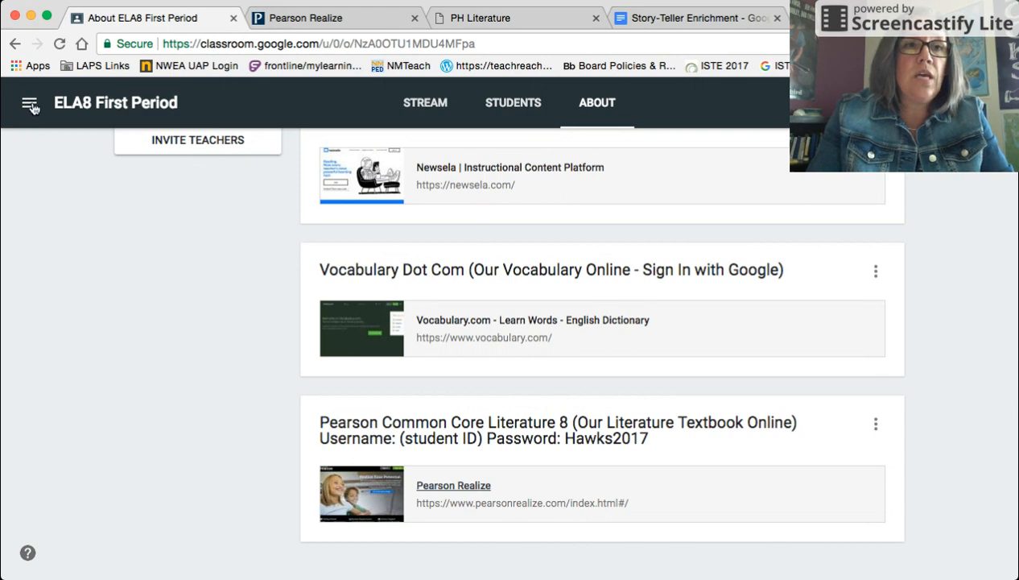
click(29, 105)
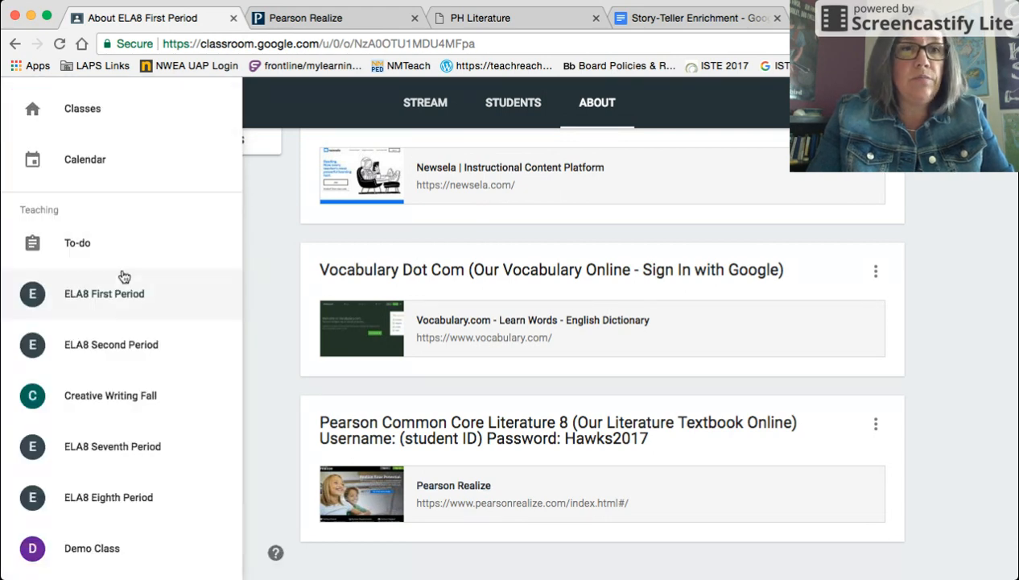
click(107, 548)
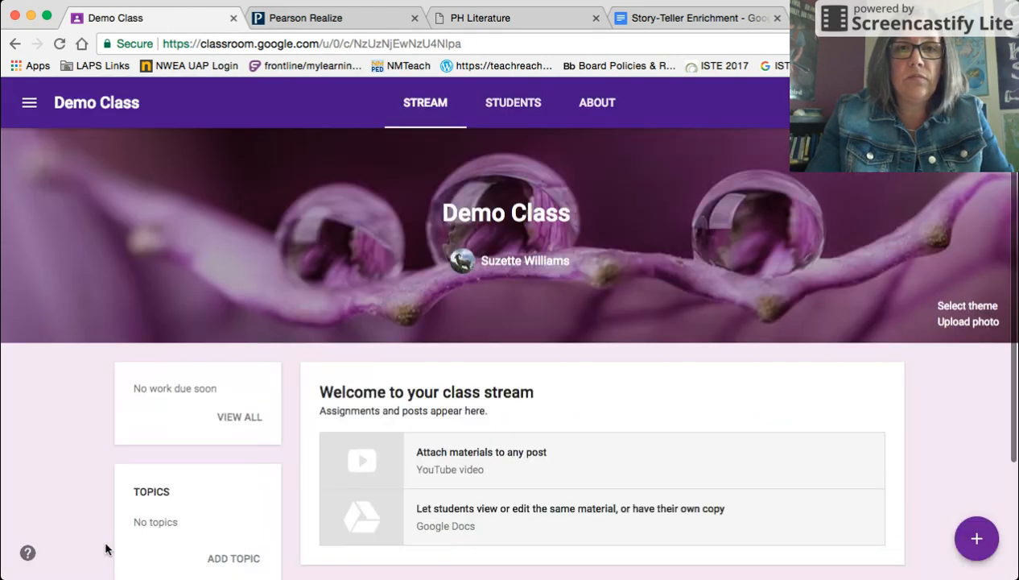
- Create a new assignment in the Demo Class titled "Story-Teller Enrichment"
scroll(907, 439, down, 2)
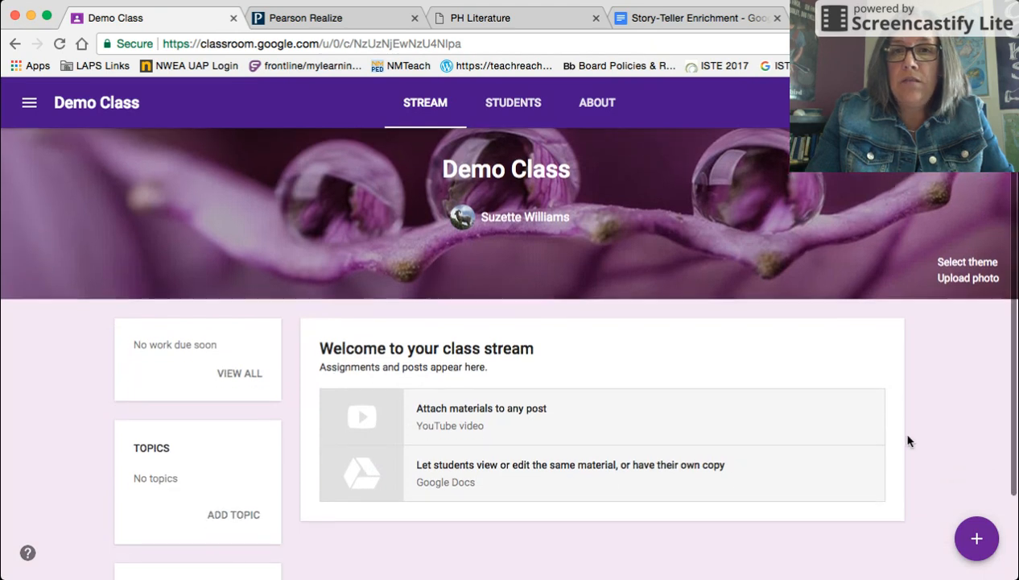
mouse_move(978, 549)
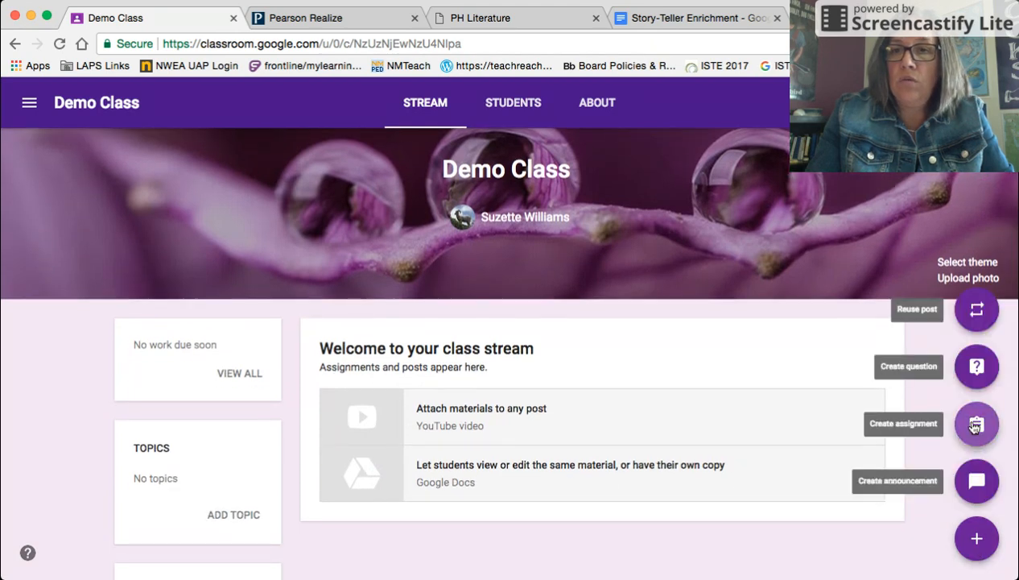
click(975, 426)
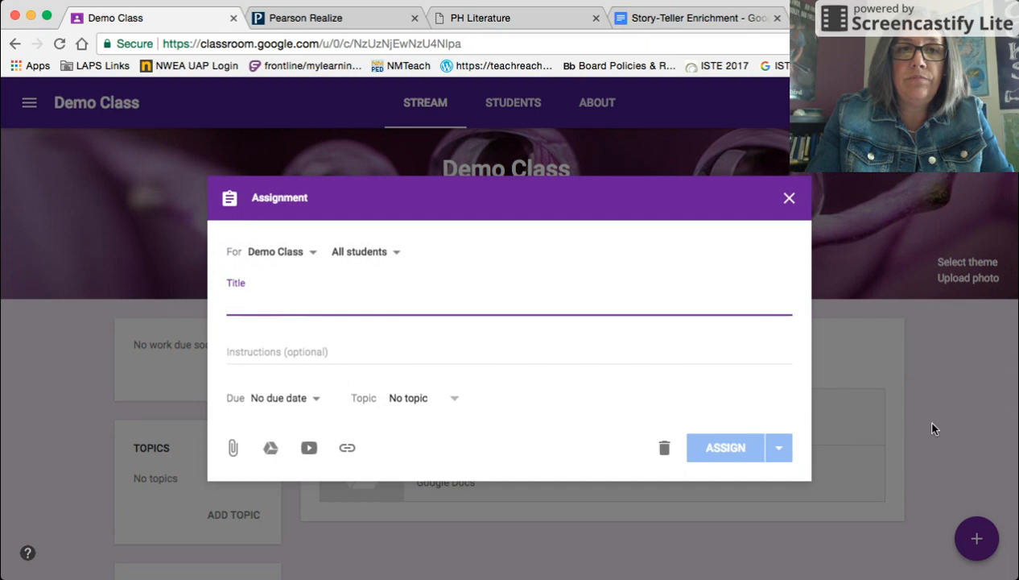
text(S)
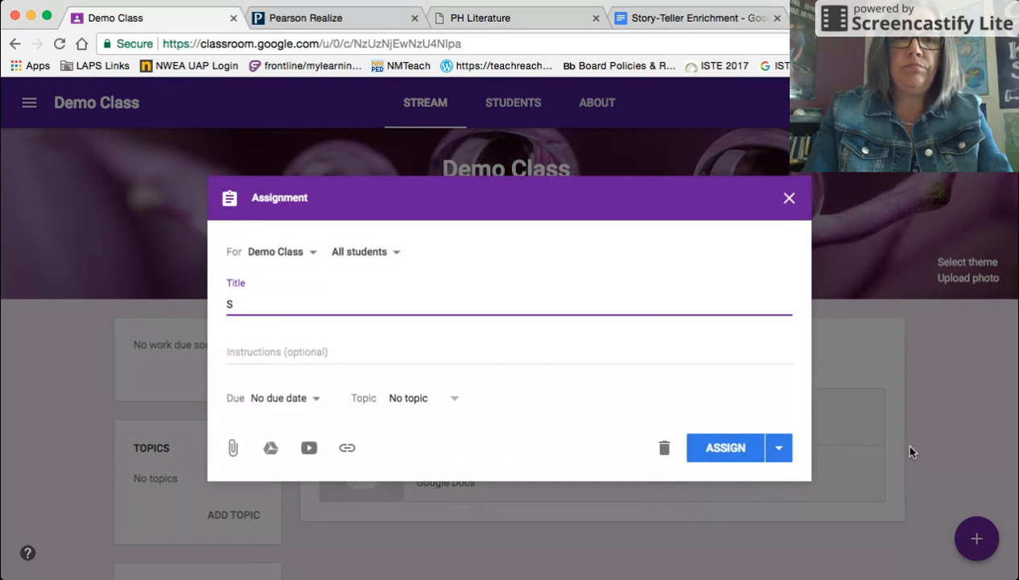
text(tory-Tel)
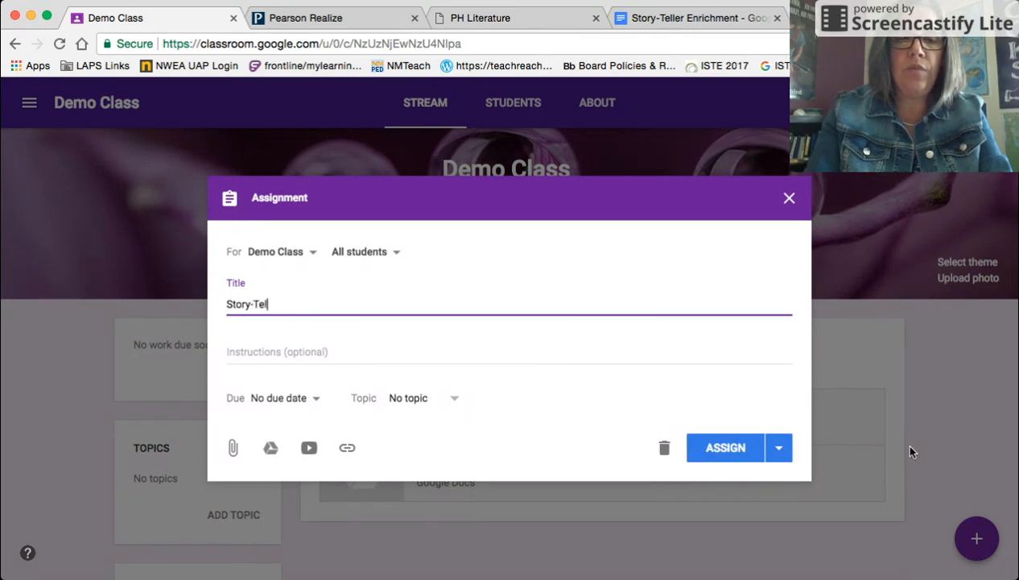
text(ler Enrichment)
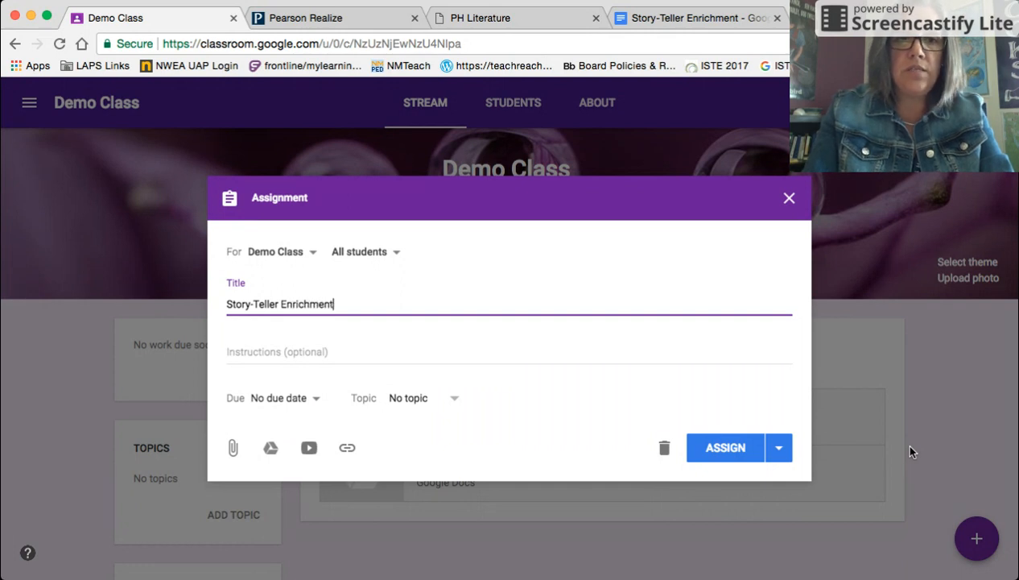
- Enter the assignment instructions "Please complete the assignment as instructed."
click(322, 351)
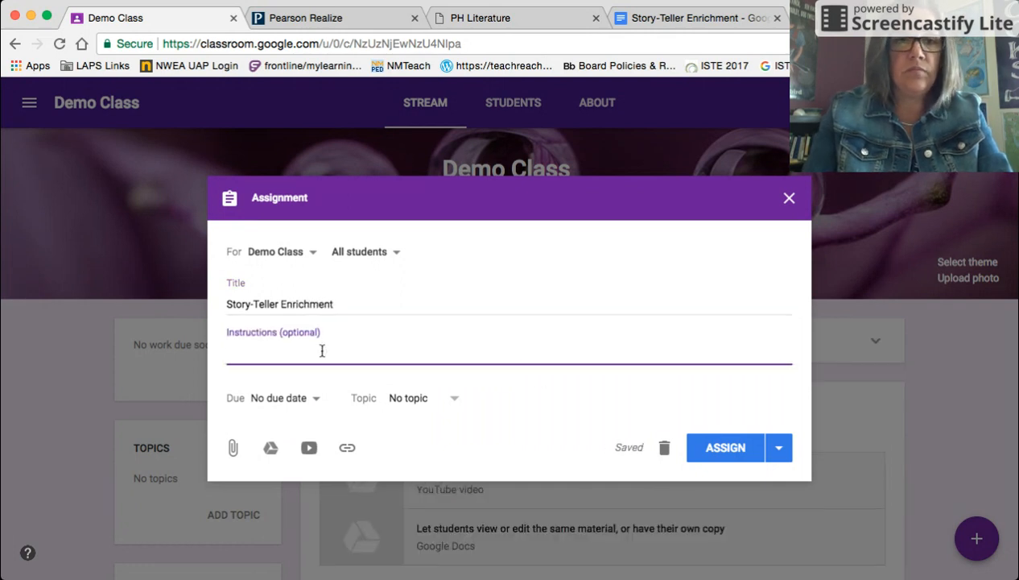
text(Please complete th)
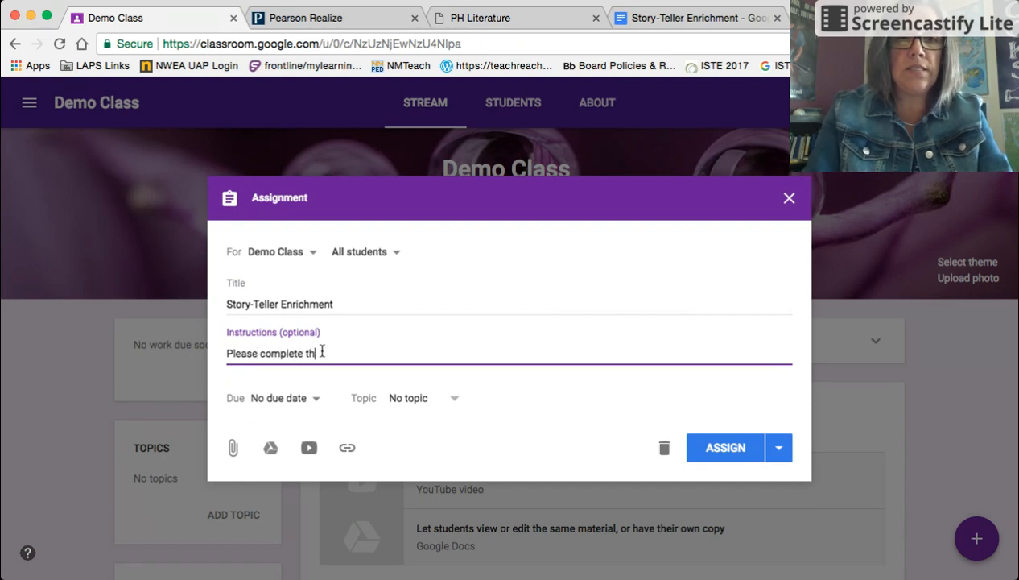
text(e assigm)
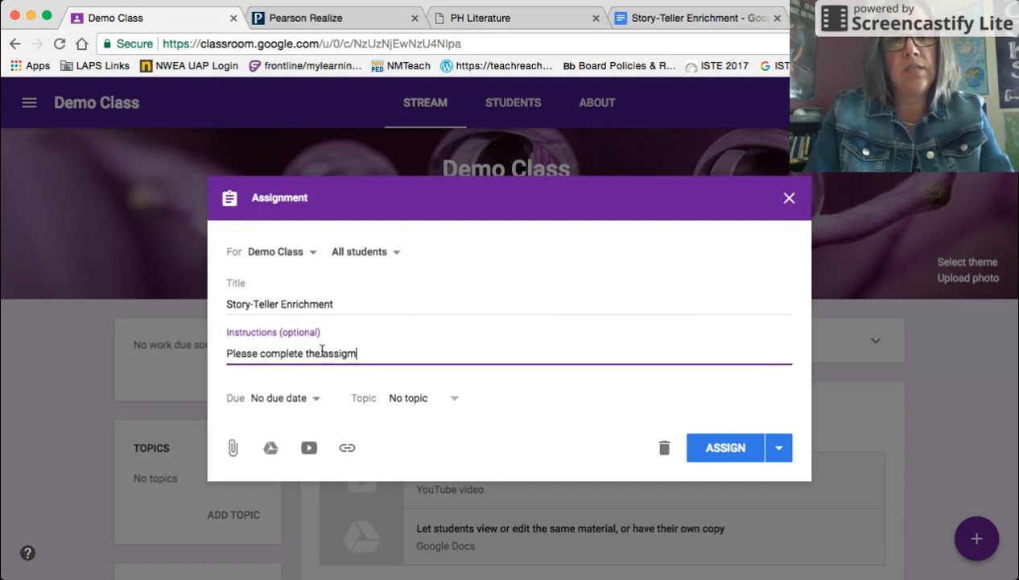
key(BackSpace)
text(nmen)
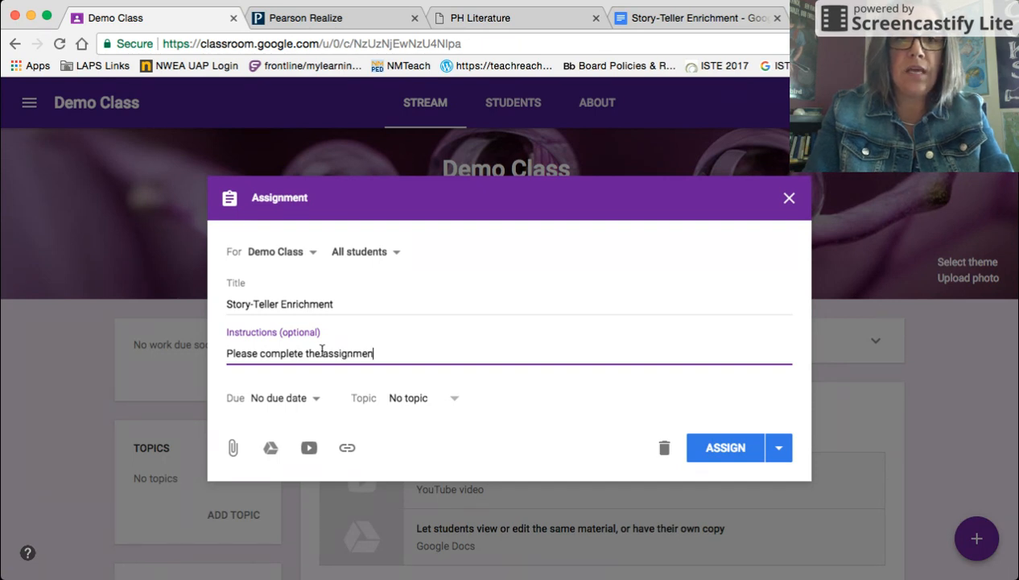
text(t as i)
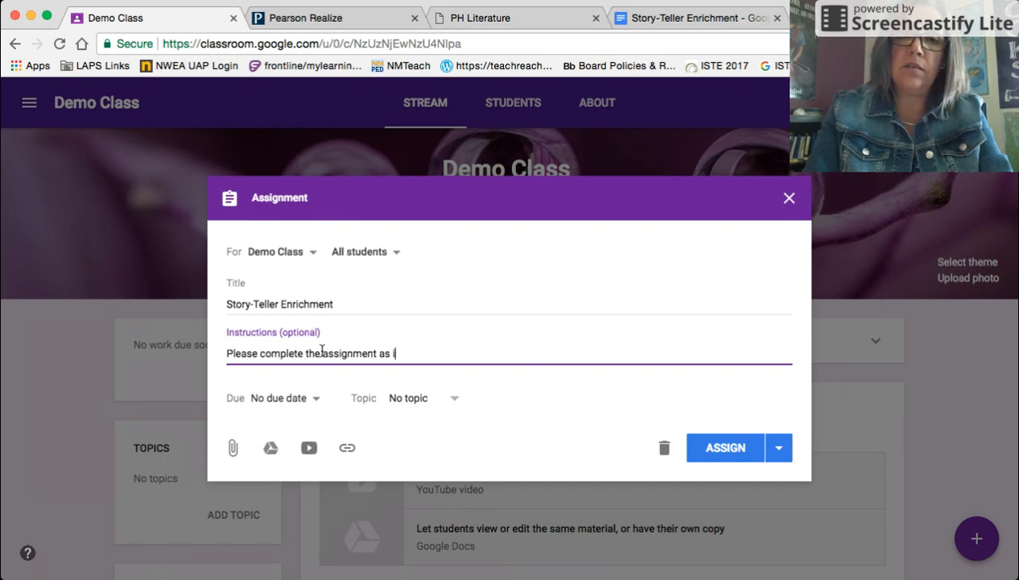
text(nstructed.)
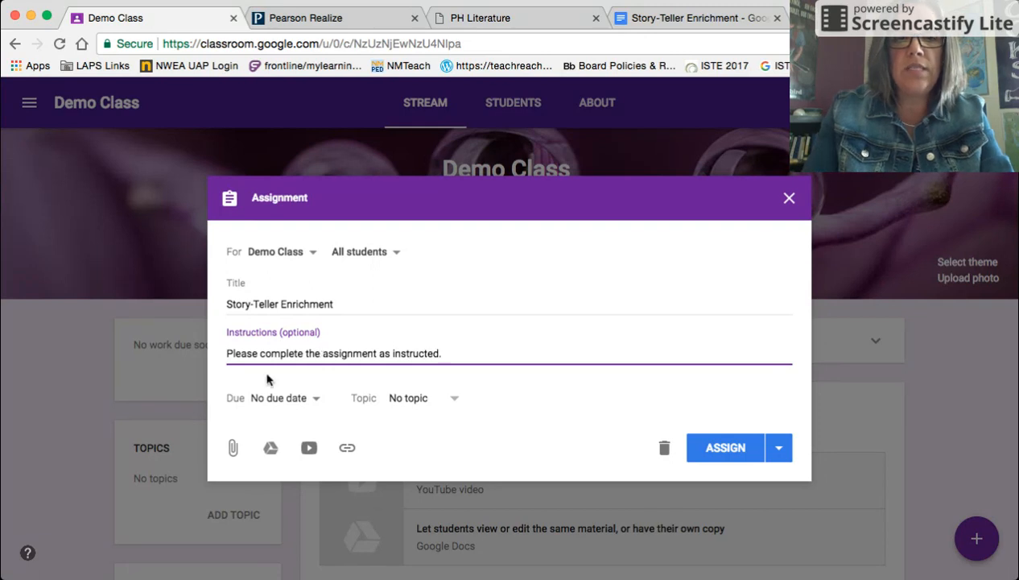
- Attach the Story-Teller Enrichment document from Google Drive and set it to make a copy for each student
click(271, 450)
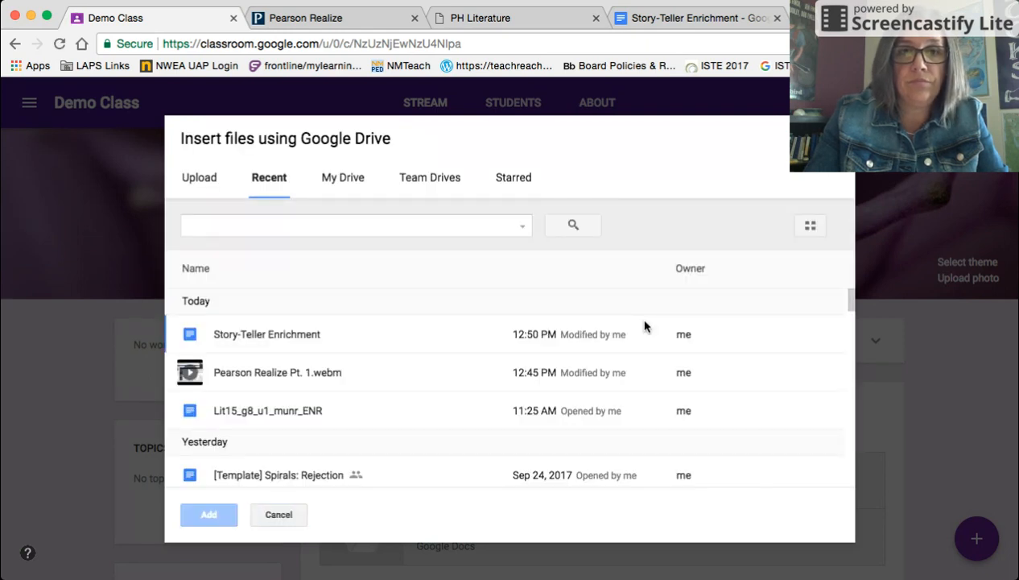
click(281, 341)
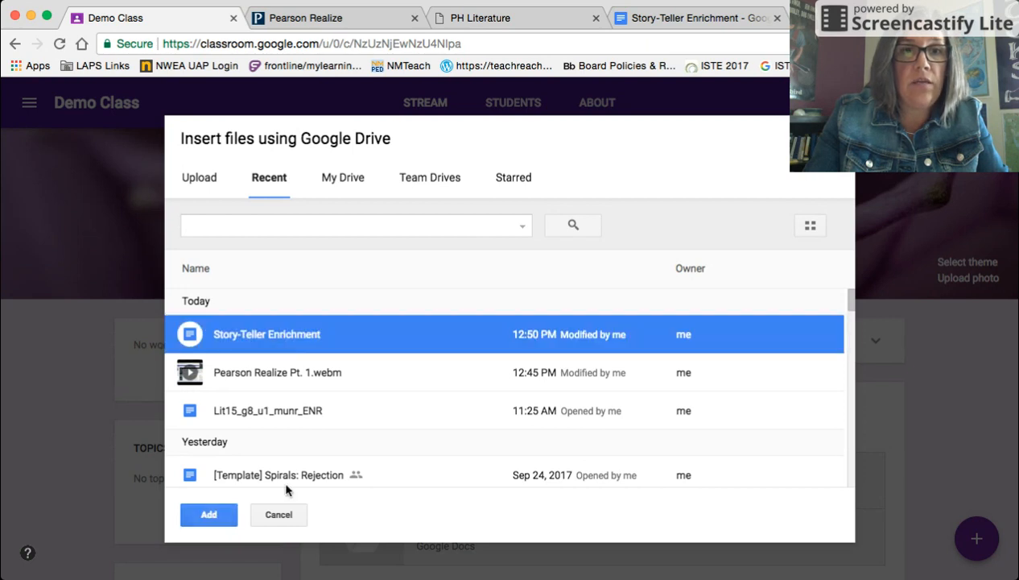
click(207, 519)
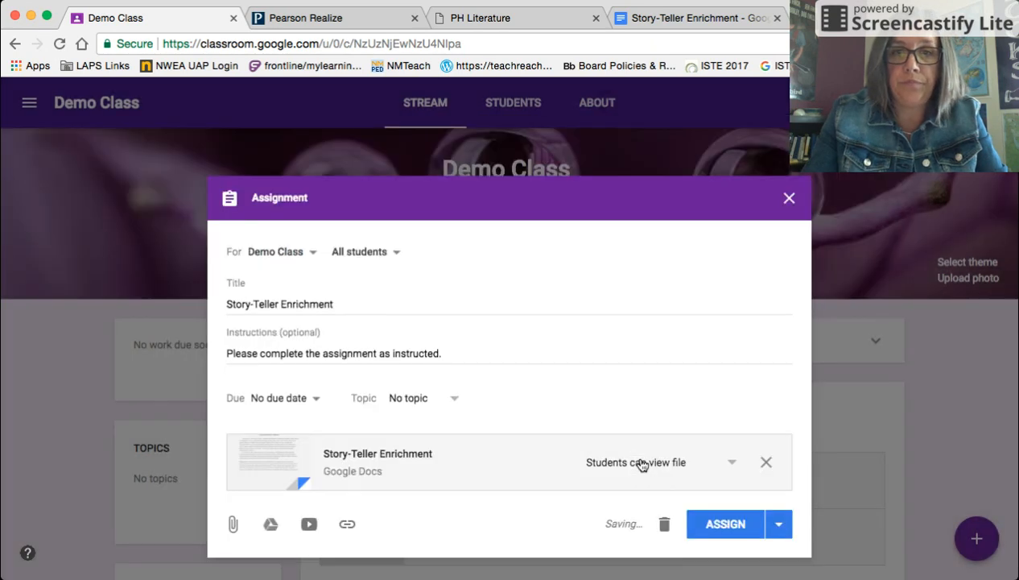
click(731, 464)
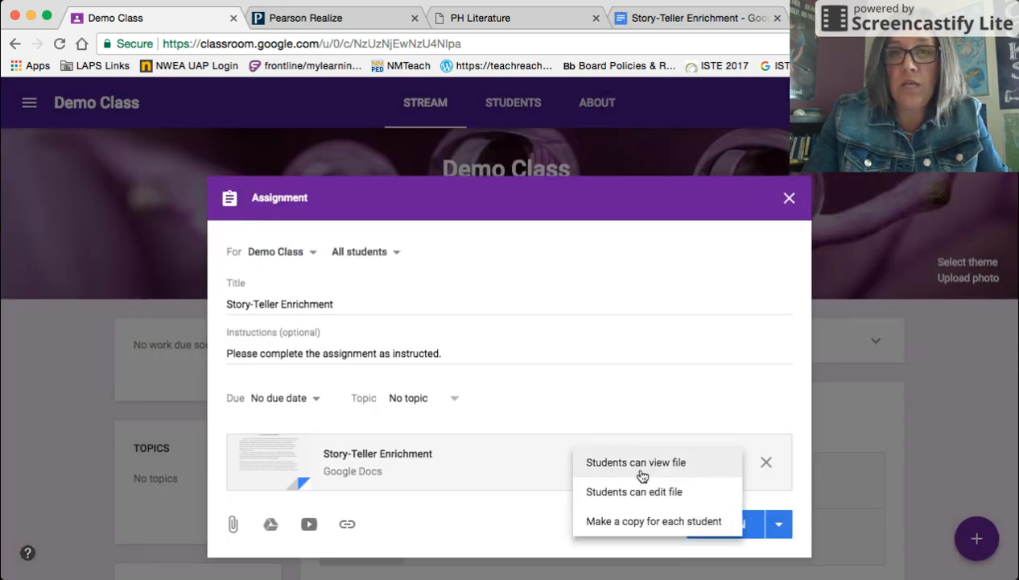
click(679, 522)
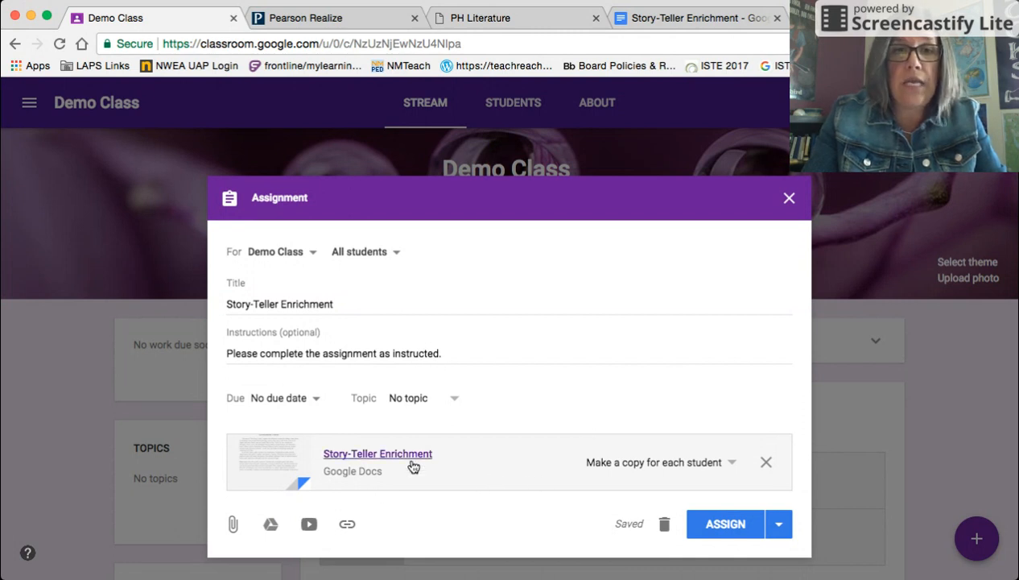
- Set the assignment's due date to Sep 26, 2017, without a time
click(314, 400)
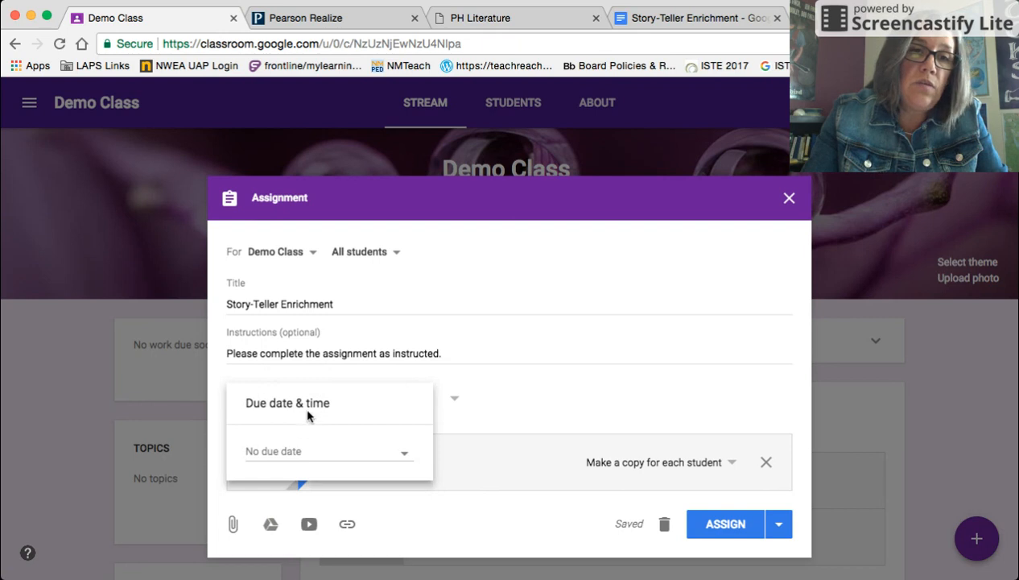
click(295, 453)
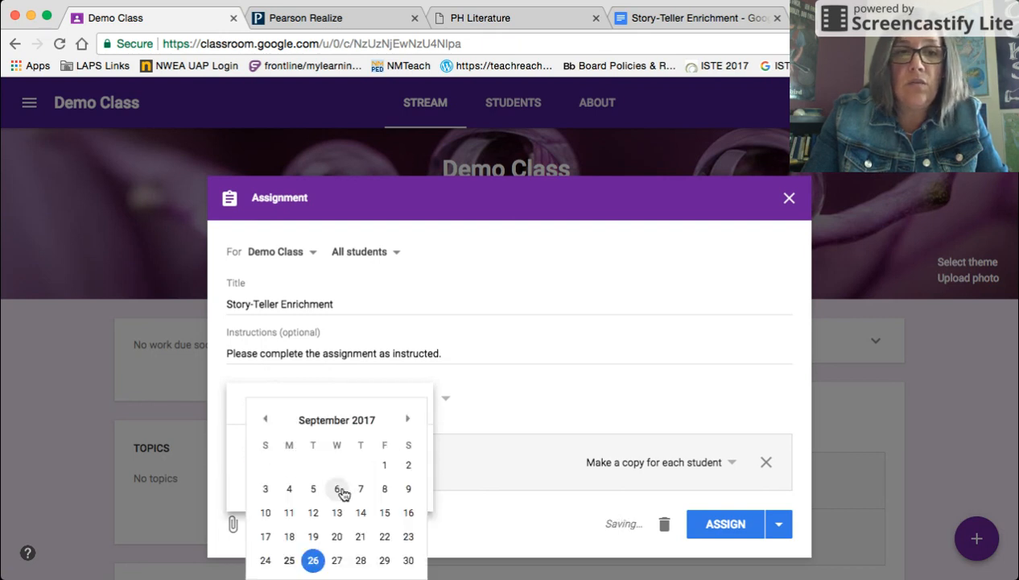
scroll(332, 529, down, 1)
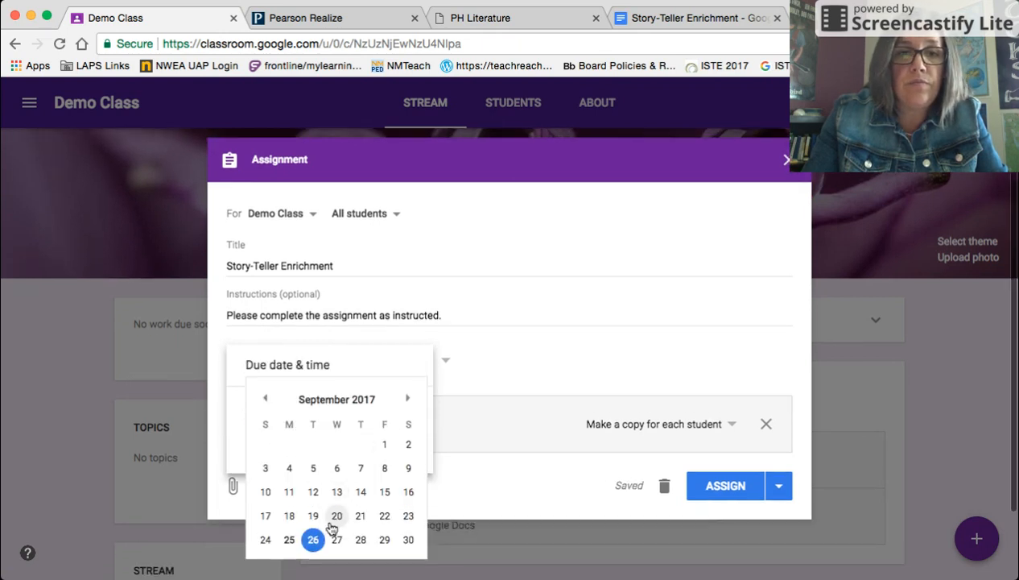
click(313, 538)
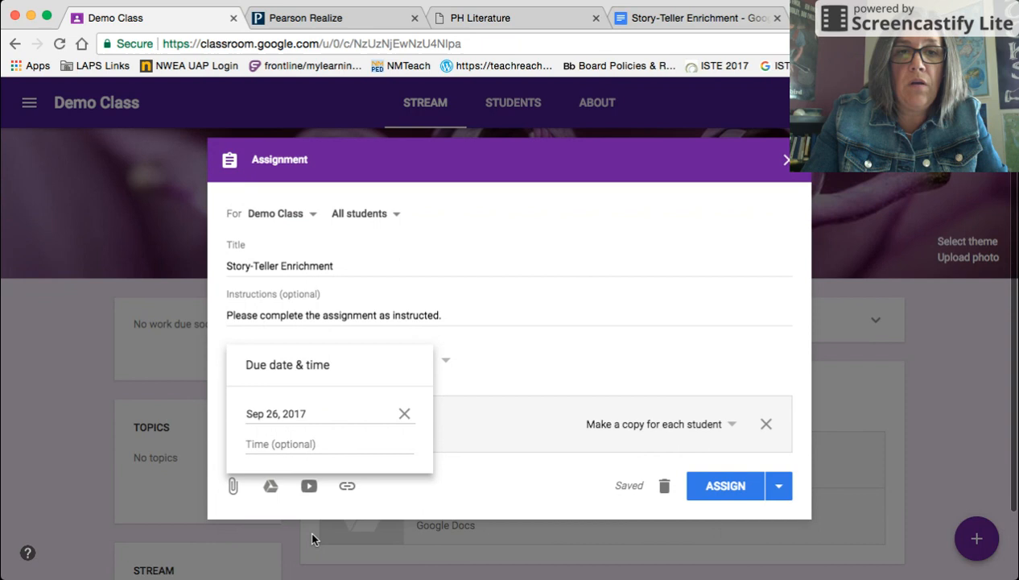
click(501, 360)
- Add the topic "Enrichment" to the assignment and assign it to the class
click(445, 363)
click(408, 388)
text(Enrichment)
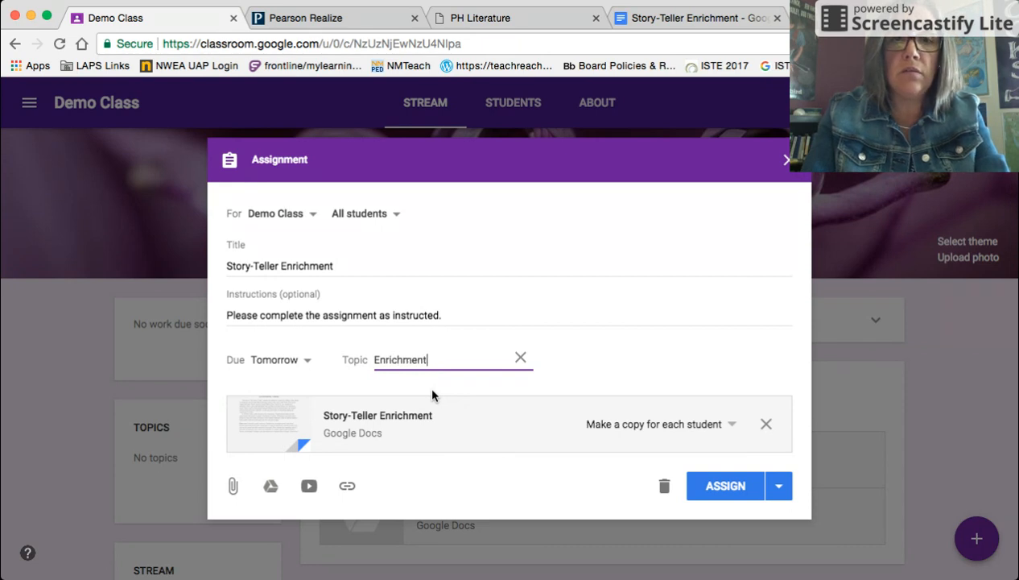
click(610, 354)
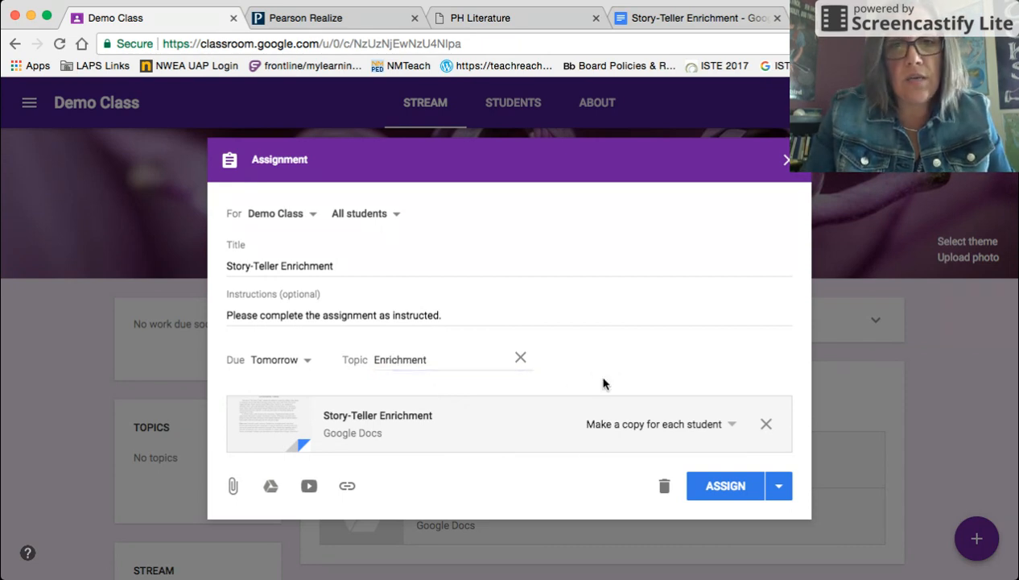
click(727, 488)
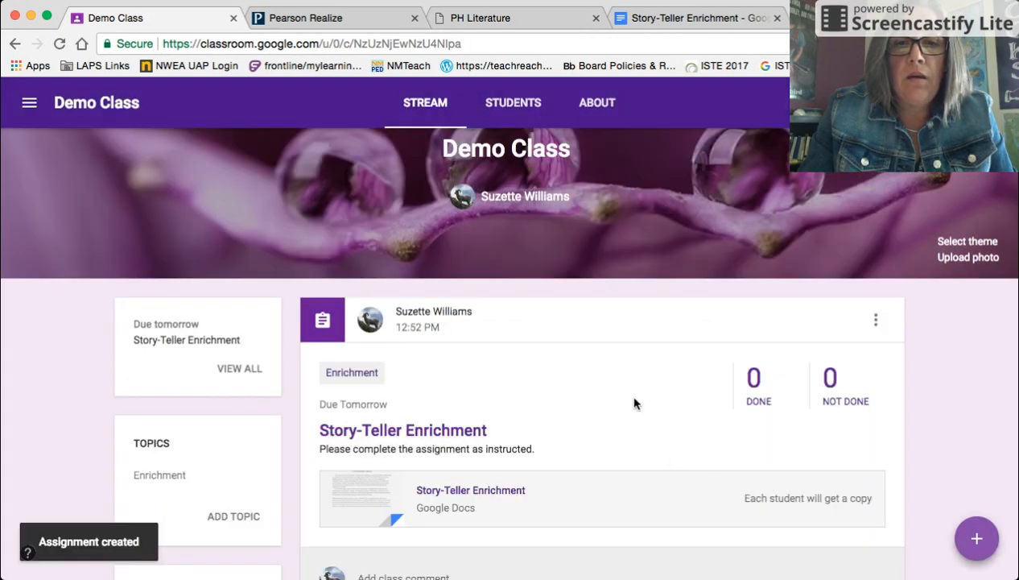
- Review the posted assignment in the class stream, the original Pearson worksheet page and the converted Google Doc
scroll(604, 417, down, 3)
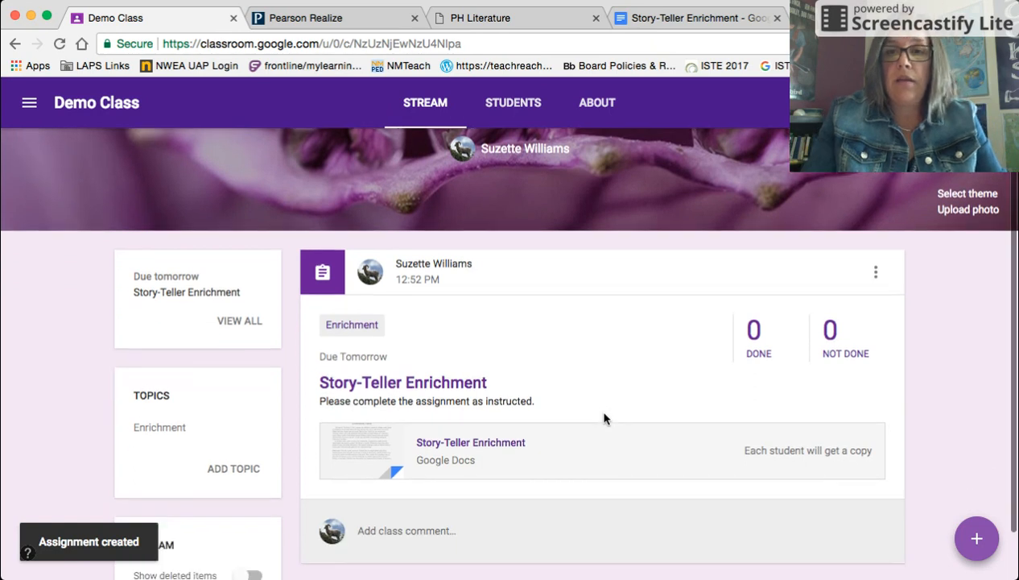
scroll(606, 419, up, 5)
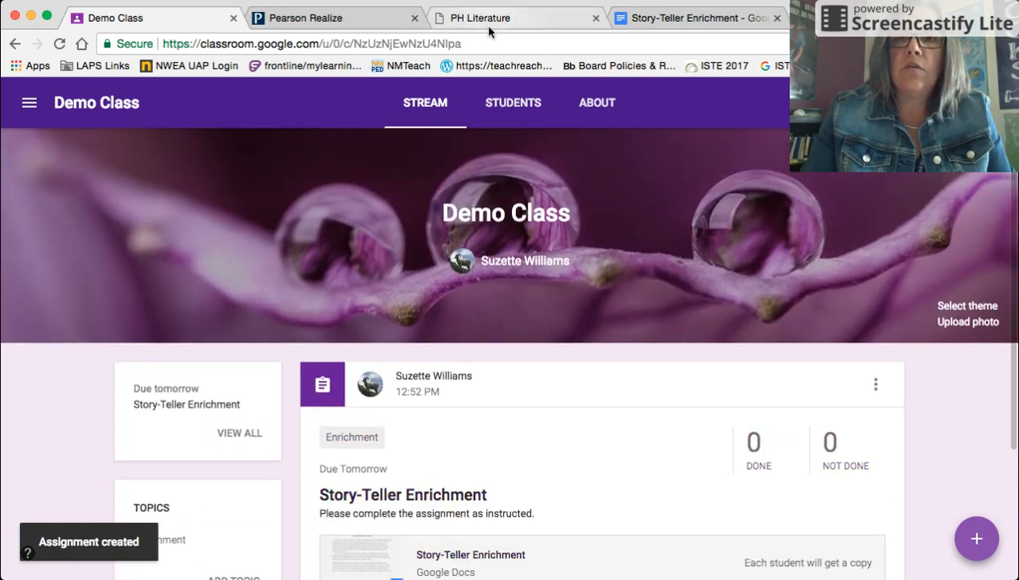
click(546, 25)
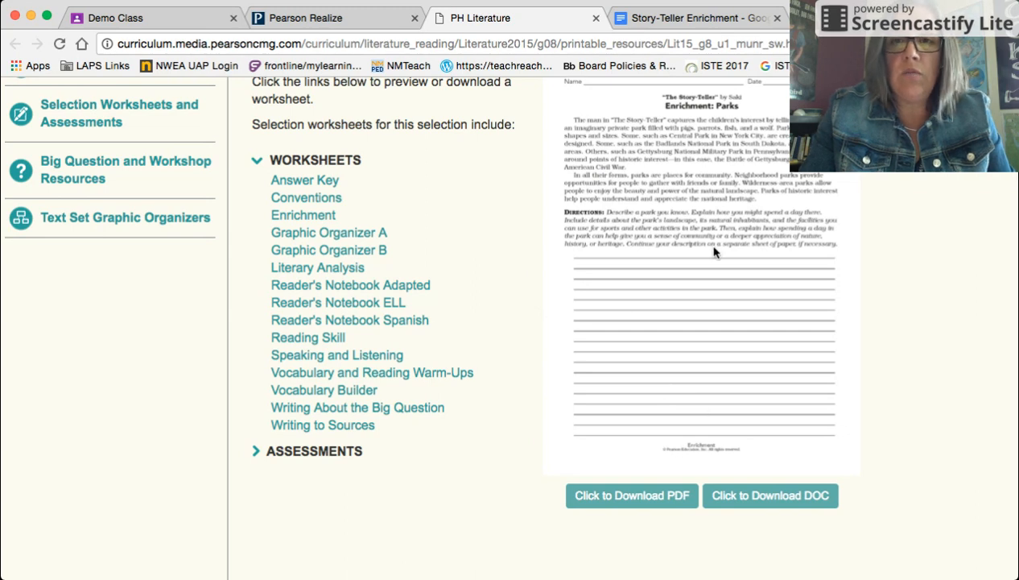
click(697, 21)
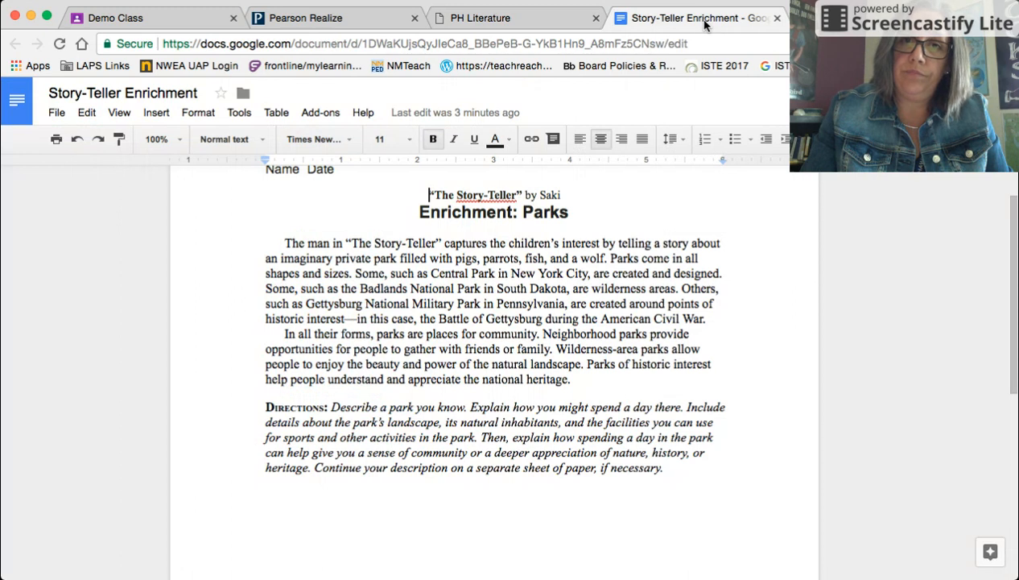
click(145, 19)
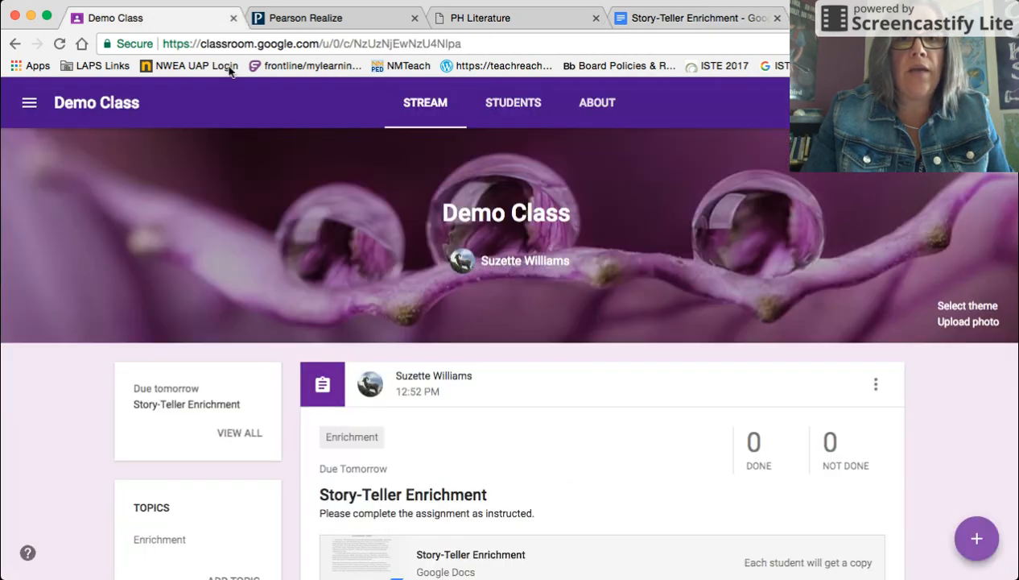